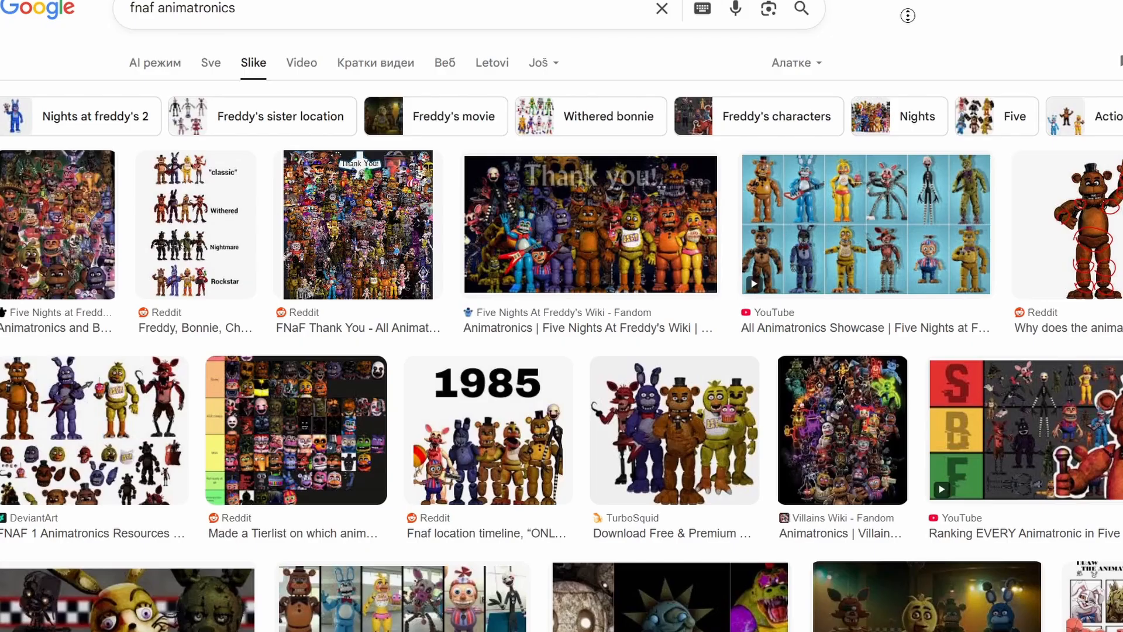
Step: Browse the image results for fnaf animatronics to look over character references
{"action": "scroll", "coordinate": [561, 316], "scroll_direction": "down", "scroll_amount": 15}
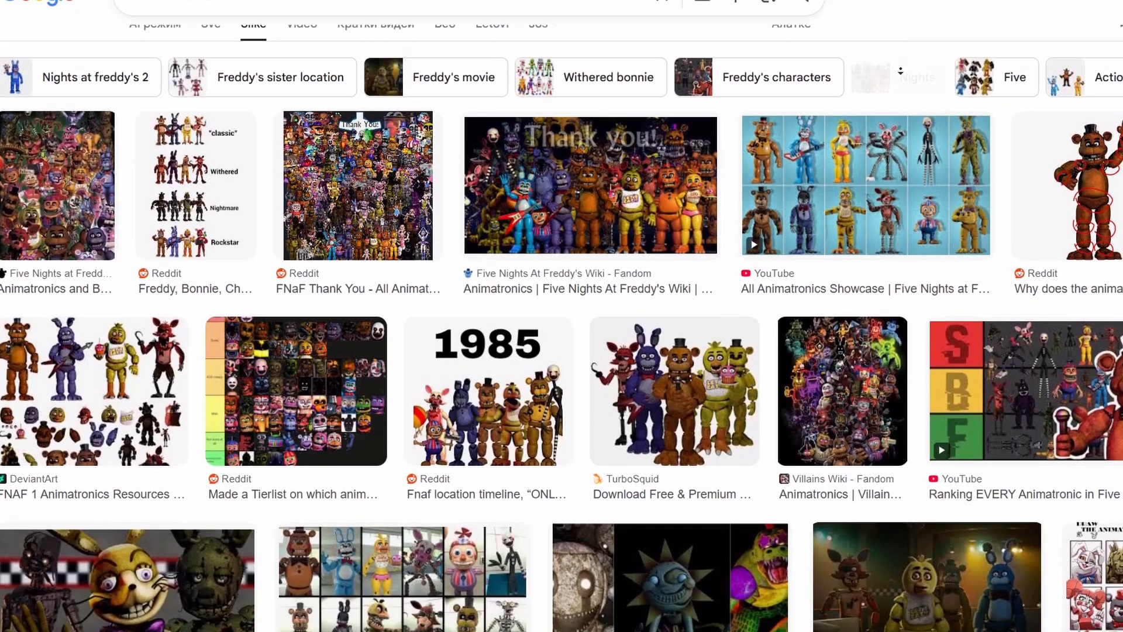
{"action": "scroll", "coordinate": [896, 130], "scroll_direction": "down", "scroll_amount": 20}
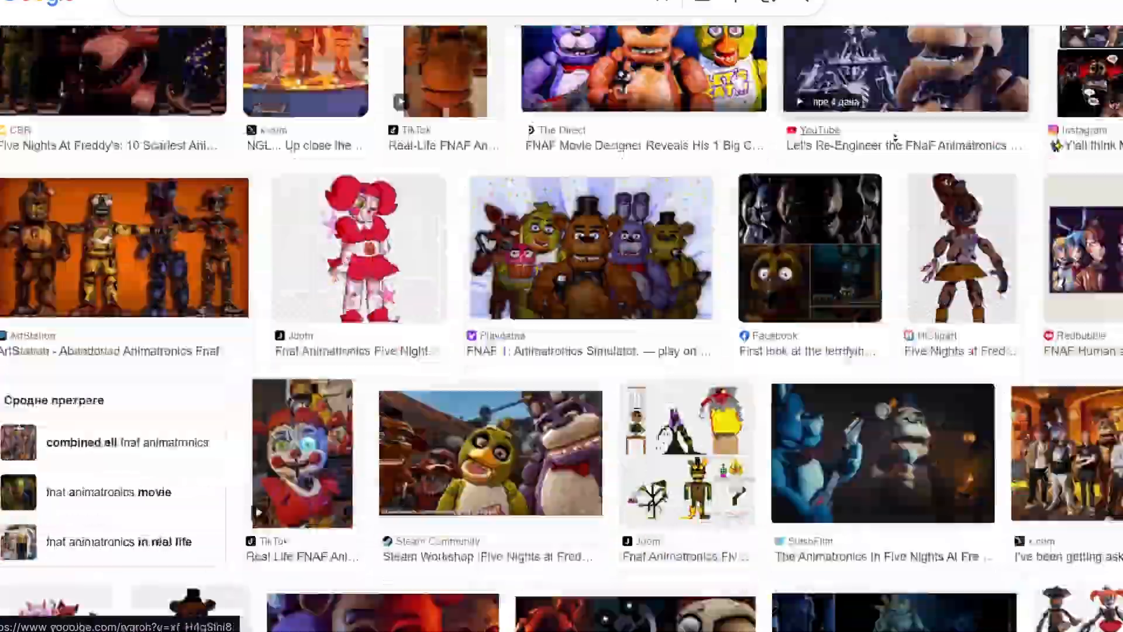
{"action": "scroll", "coordinate": [894, 137], "scroll_direction": "down", "scroll_amount": 20}
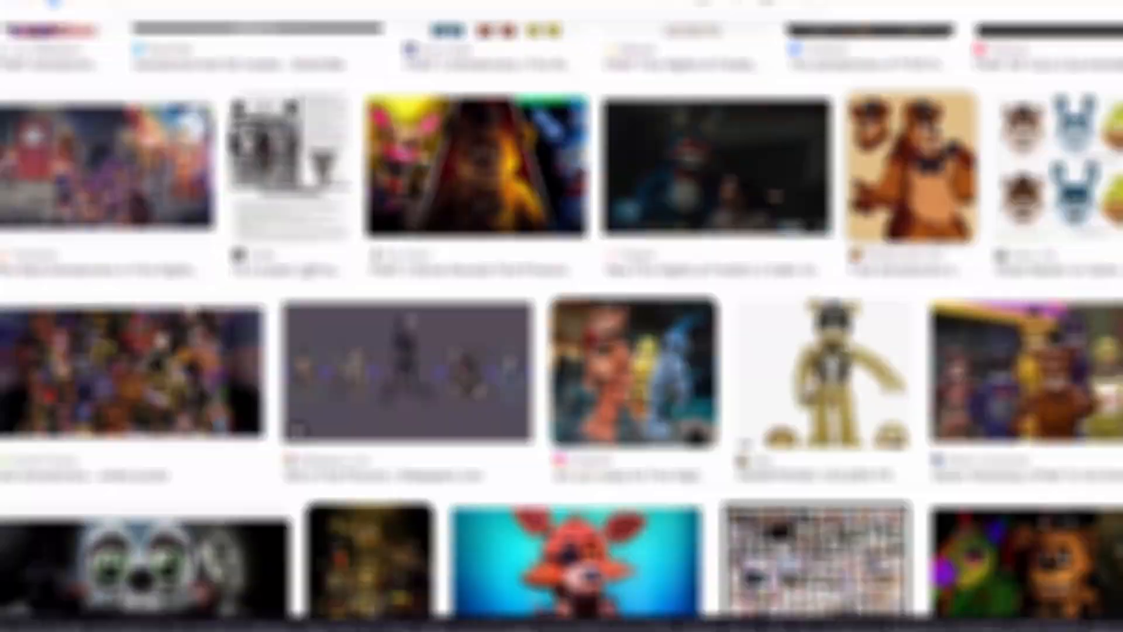
{"action": "scroll", "coordinate": [561, 316], "scroll_direction": "down", "scroll_amount": 20}
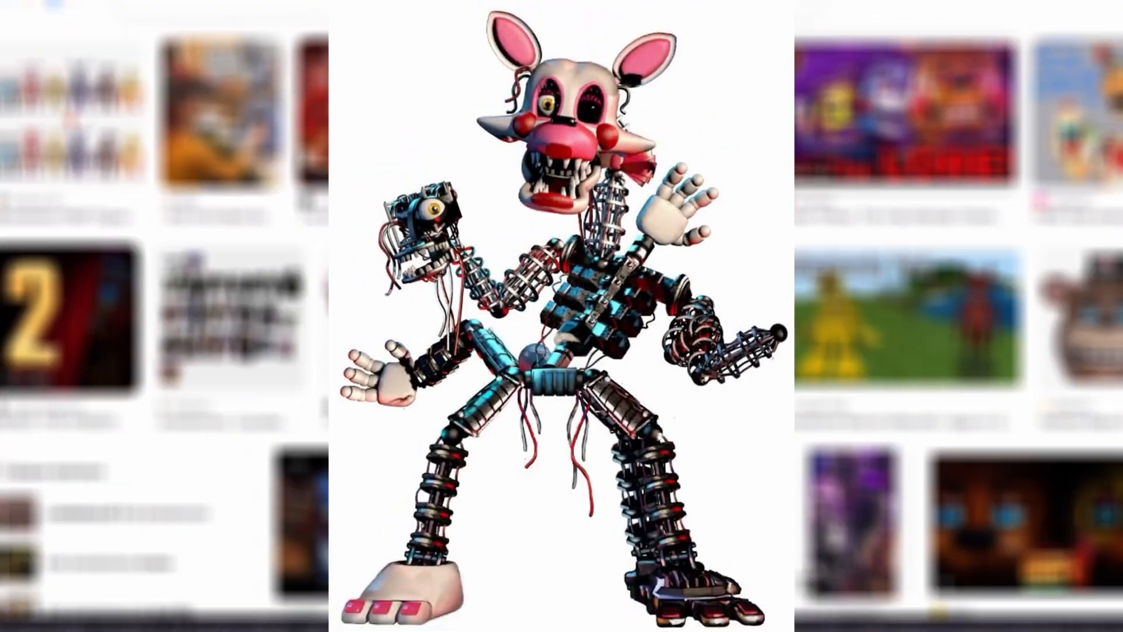
{"action": "scroll", "coordinate": [561, 316], "scroll_direction": "down", "scroll_amount": 20}
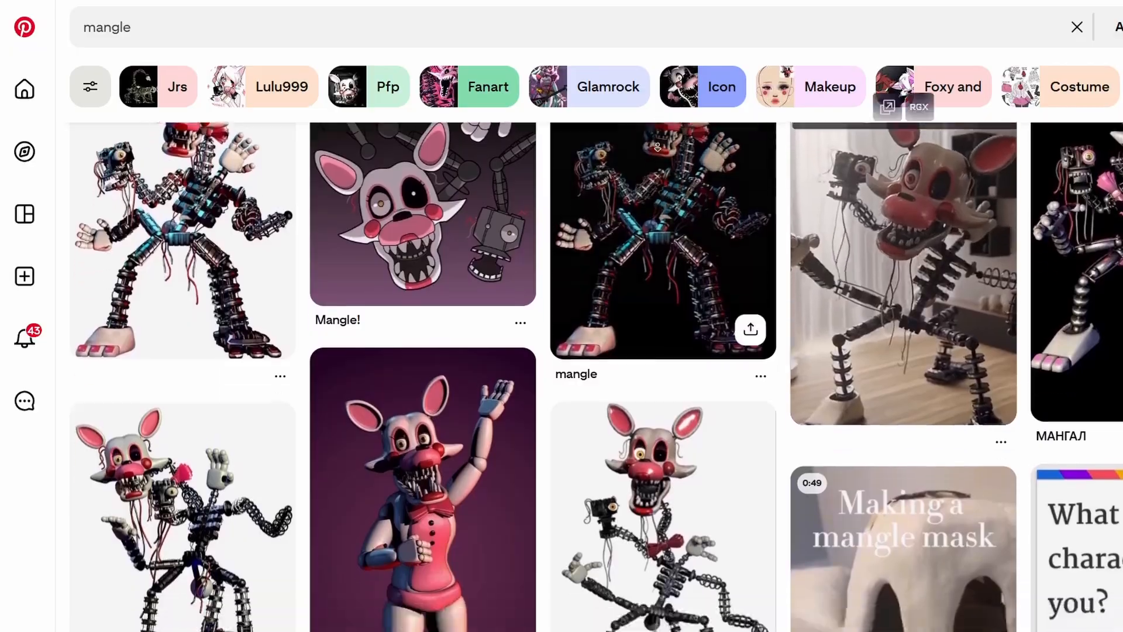
Step: Browse the Pinterest results for mangle to examine reference pictures of the character
{"action": "scroll", "coordinate": [660, 210], "scroll_direction": "down", "scroll_amount": 15}
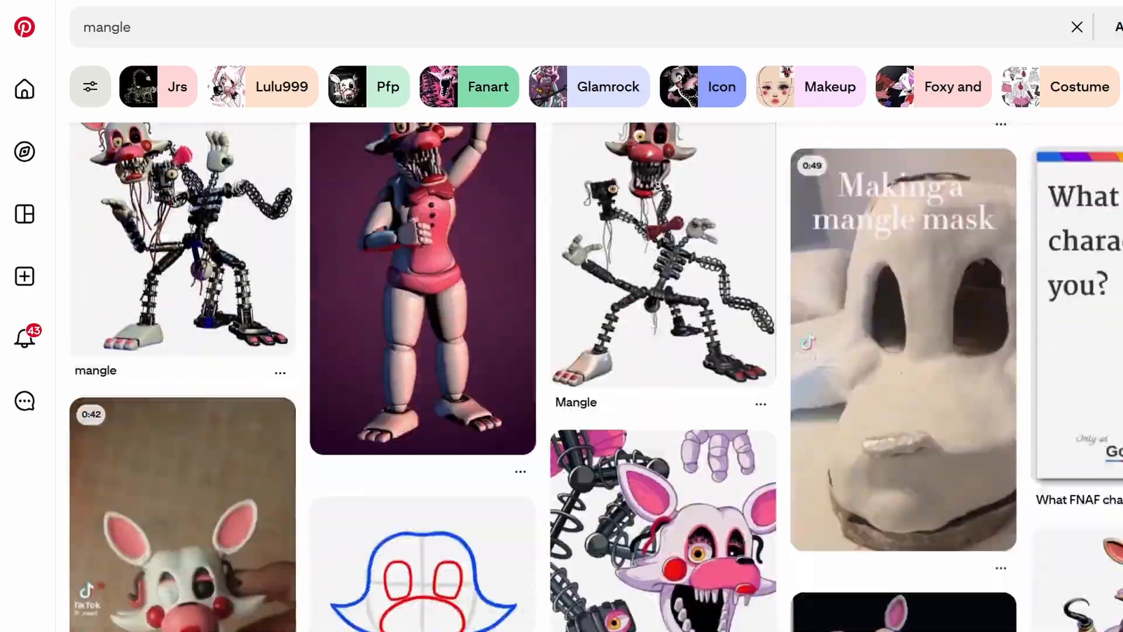
{"action": "scroll", "coordinate": [660, 211], "scroll_direction": "down", "scroll_amount": 15}
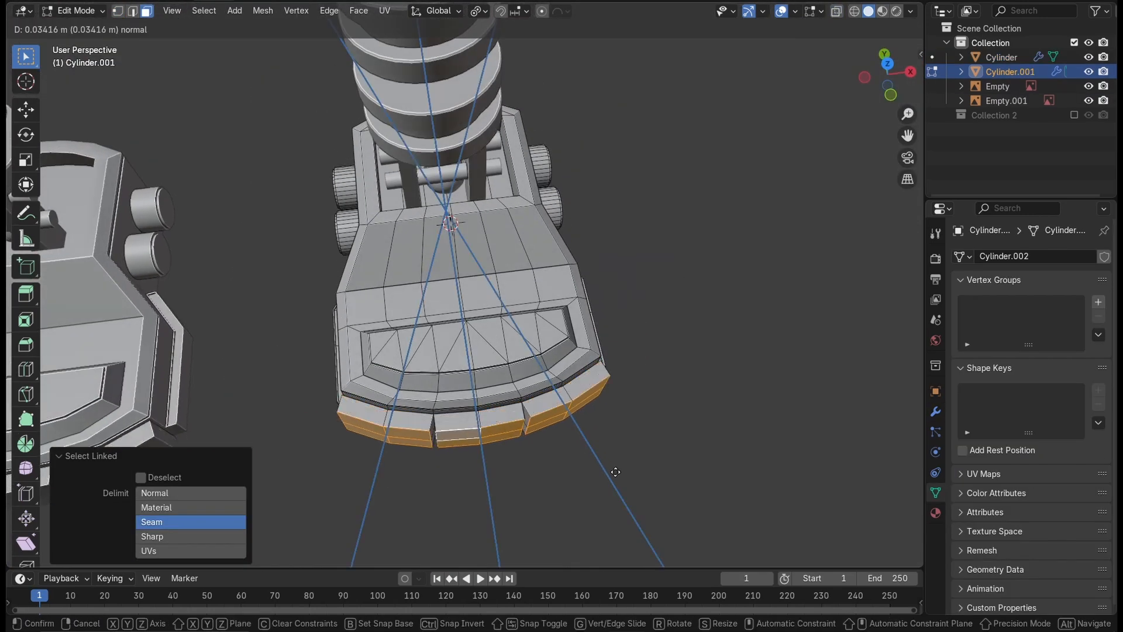
Step: In Blender, move the linked segments along the foot's front edge outward along their normal direction
{"action": "left_click", "coordinate": [674, 550]}
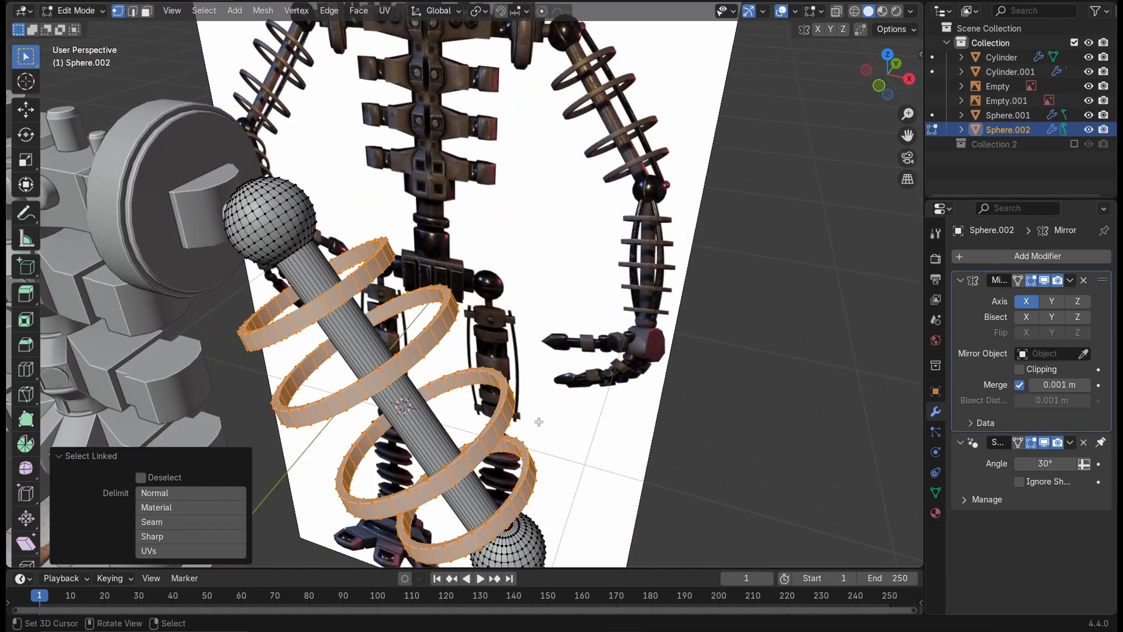
Step: Duplicate the four upper-arm rings onto the forearm in front view and start scaling the copies to fit
{"action": "key", "text": "KP_1"}
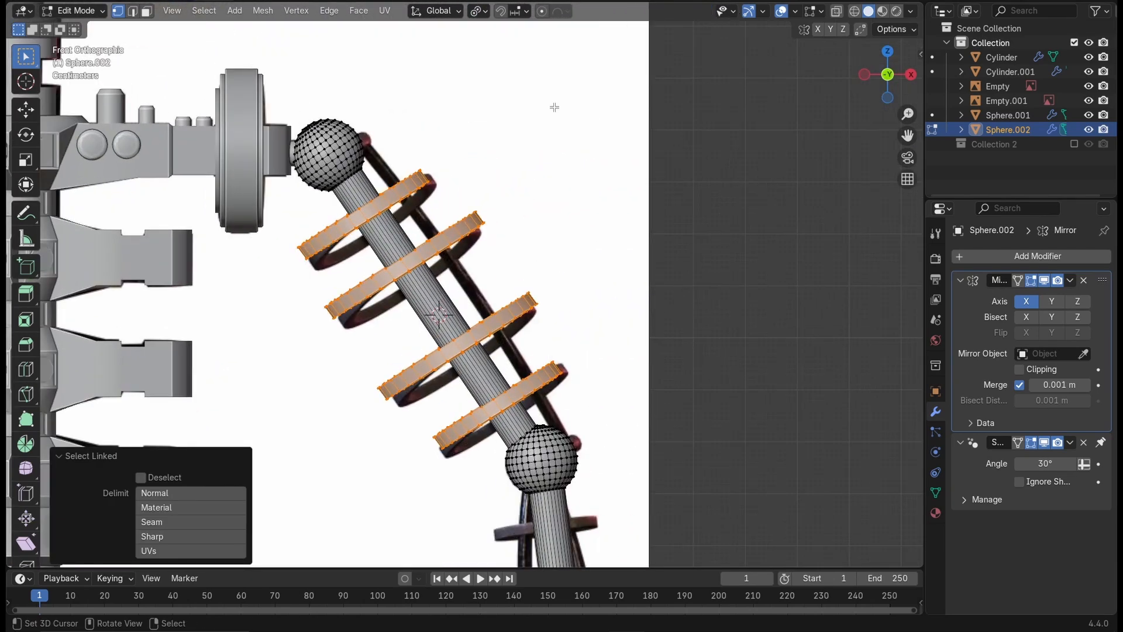
{"action": "left_click", "coordinate": [667, 234]}
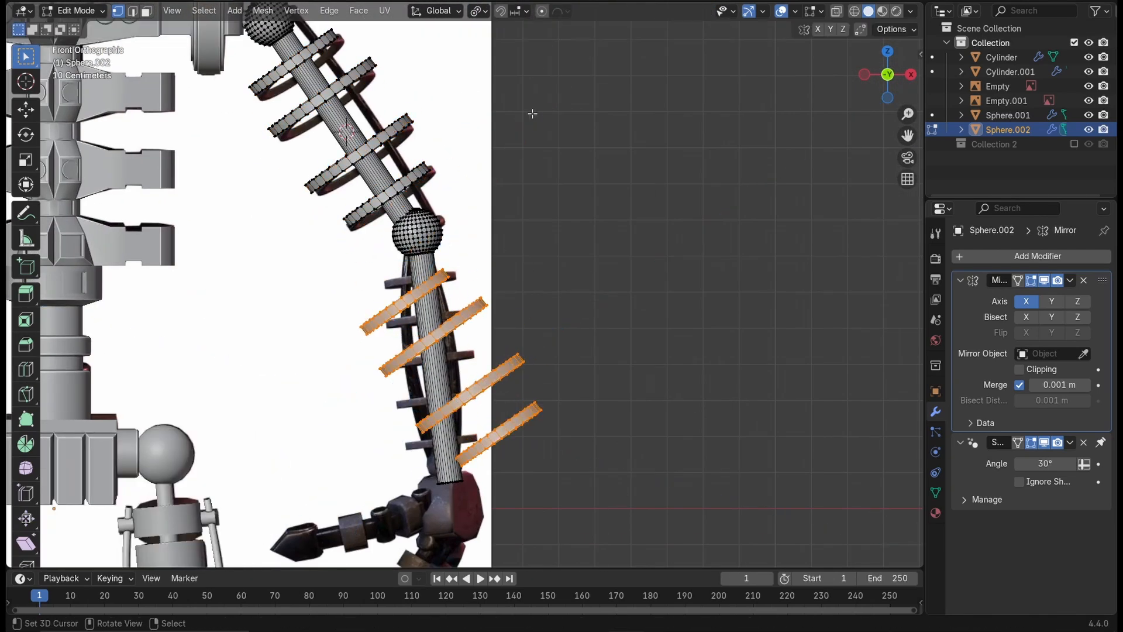
{"action": "left_click", "coordinate": [581, 241]}
{"action": "key", "text": "s"}
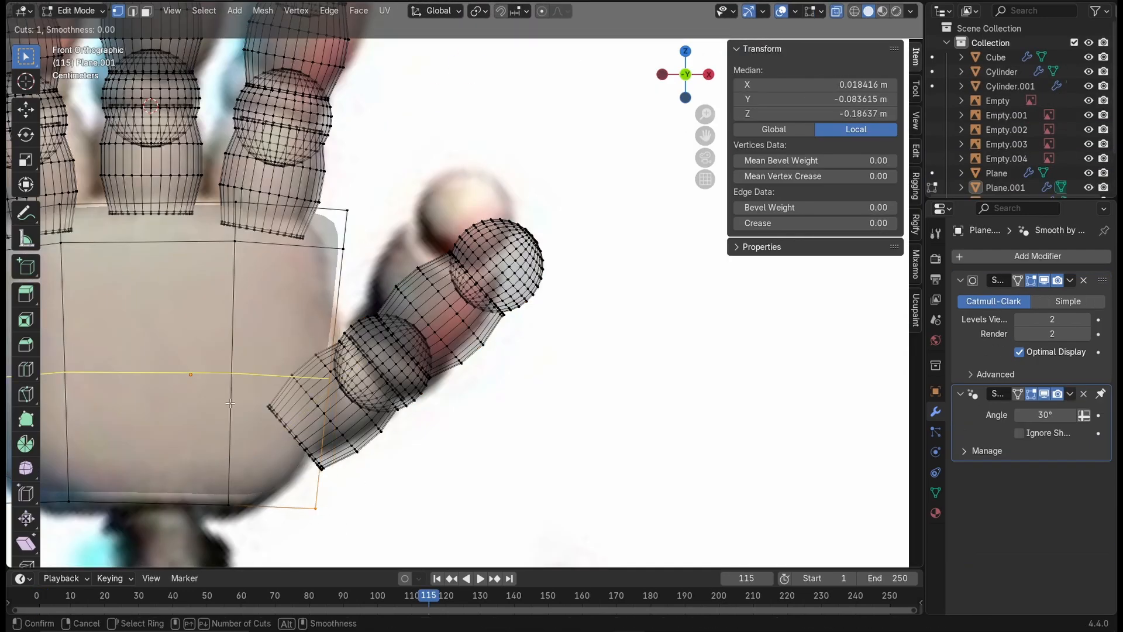
Step: Add a single loop cut across the middle of the hand's palm mesh
{"action": "left_click", "coordinate": [229, 403]}
{"action": "scroll", "coordinate": [230, 402], "scroll_direction": "down", "scroll_amount": 5}
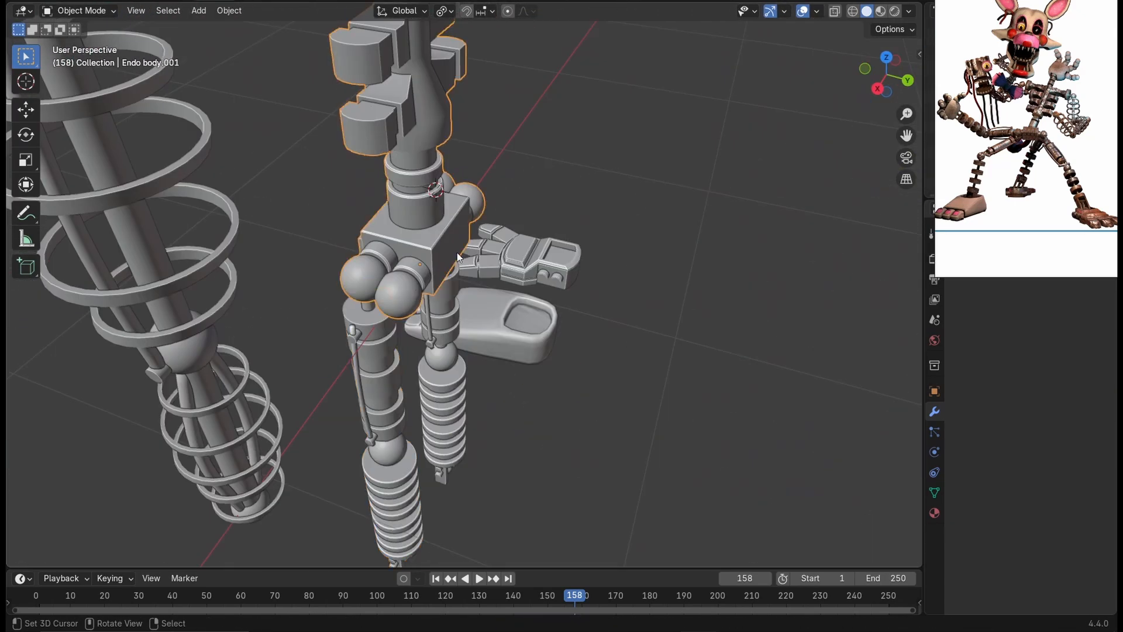
Step: Select the endoskeleton body with the pelvis block and open the snapping options
{"action": "left_click", "coordinate": [457, 251]}
{"action": "key", "text": "shift+s"}
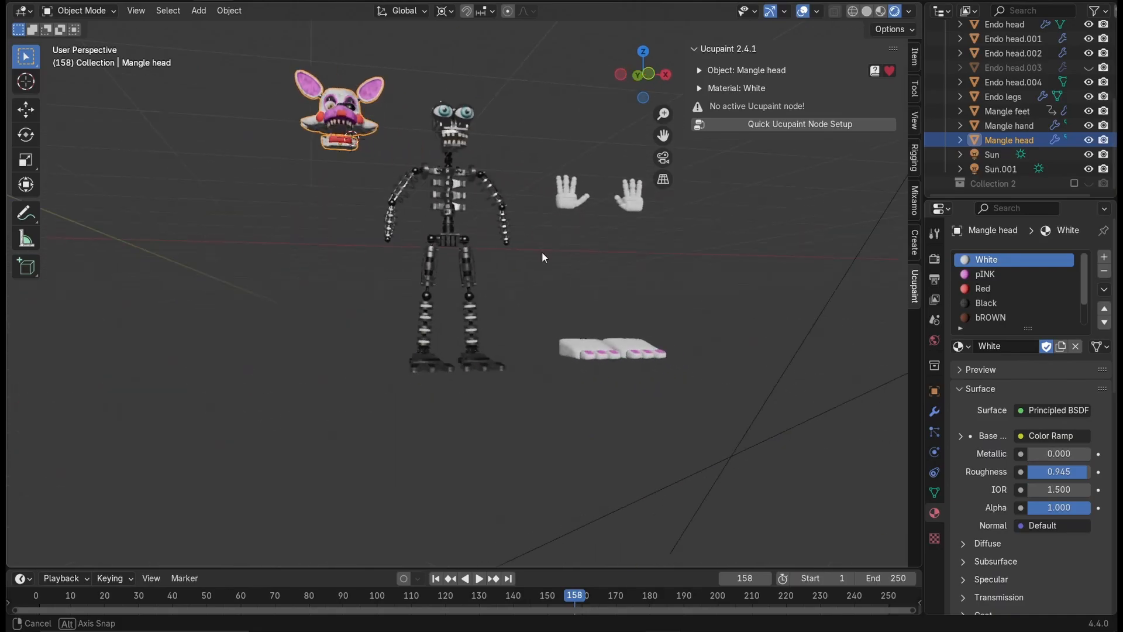
Step: Examine the Mangle head, endoskeleton, hands and feet from several angles
{"action": "middle_click_drag", "start_coordinate": [541, 252], "coordinate": [433, 216]}
{"action": "mouse_move", "coordinate": [596, 230]}
{"action": "middle_mouse_down"}
{"action": "mouse_move", "coordinate": [524, 214]}
{"action": "mouse_move", "coordinate": [599, 229]}
{"action": "mouse_move", "coordinate": [554, 230]}
{"action": "mouse_move", "coordinate": [532, 213]}
{"action": "middle_mouse_up"}
{"action": "scroll", "coordinate": [543, 248], "scroll_direction": "up", "scroll_amount": 6}
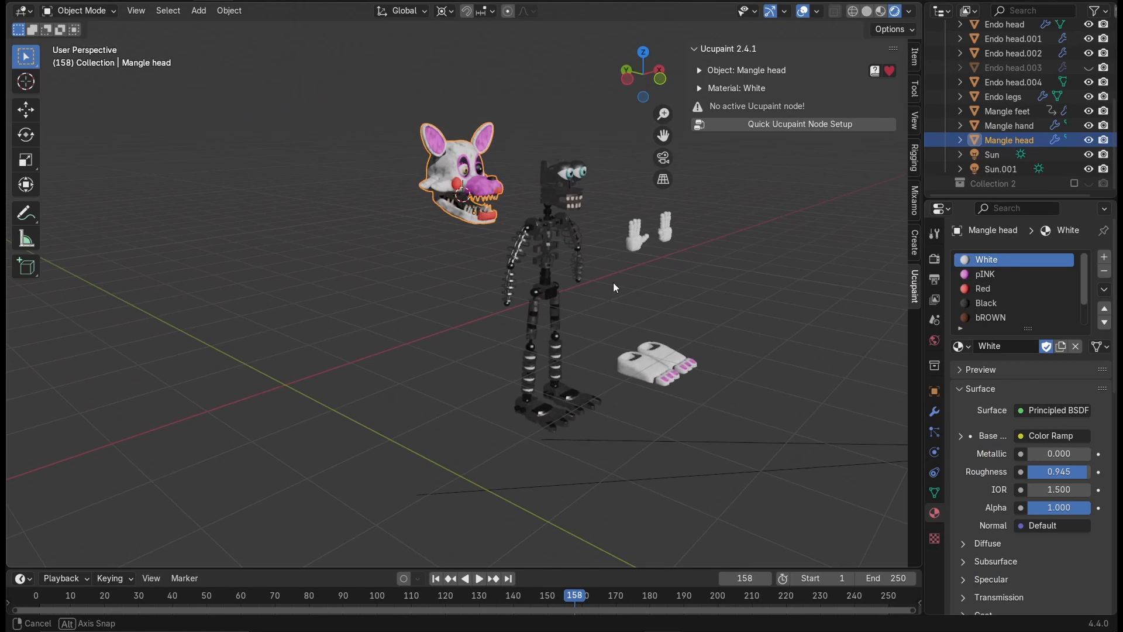
{"action": "middle_click_drag", "start_coordinate": [613, 282], "coordinate": [488, 296]}
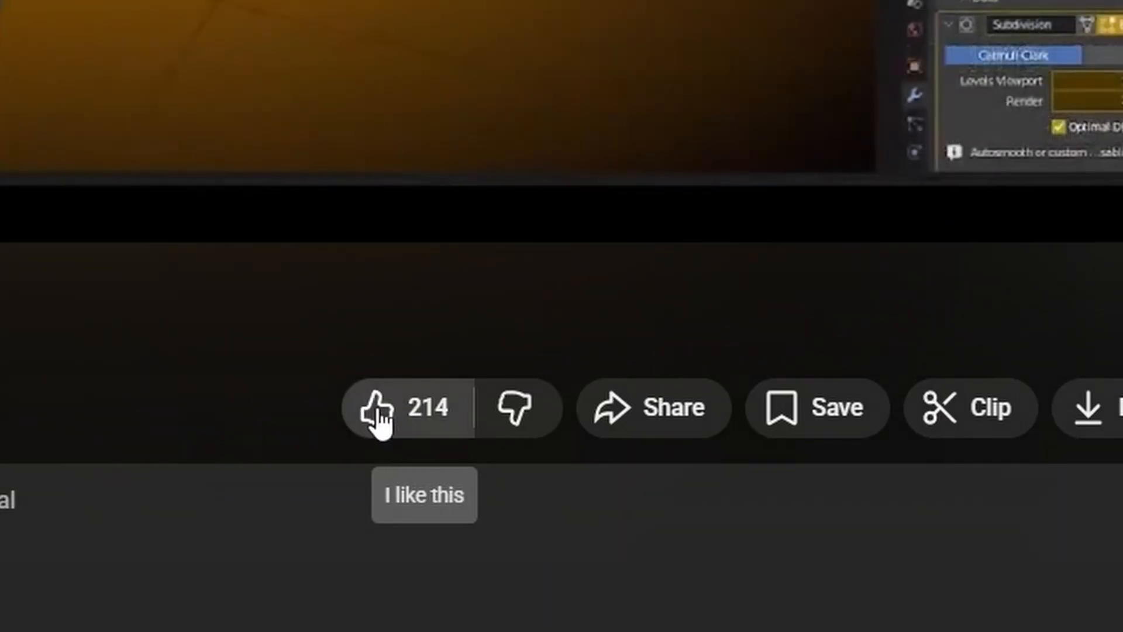
{"action": "left_click", "coordinate": [372, 412]}
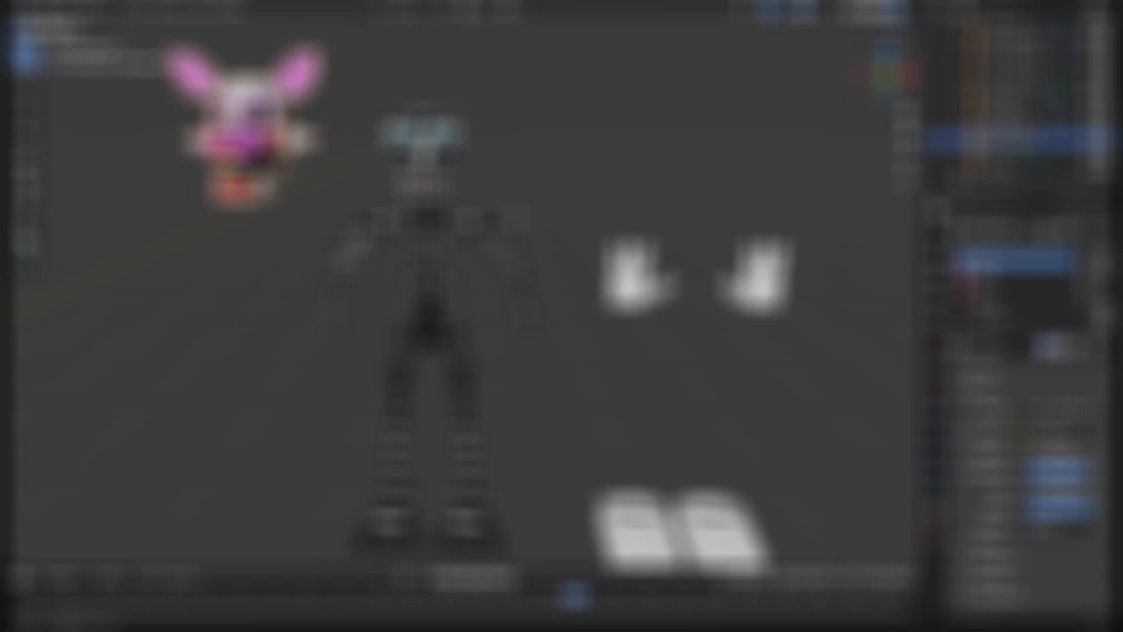
Step: Examine the textured endoskeleton's head, arms and torso up close
{"action": "scroll", "coordinate": [462, 292], "scroll_direction": "up", "scroll_amount": 5}
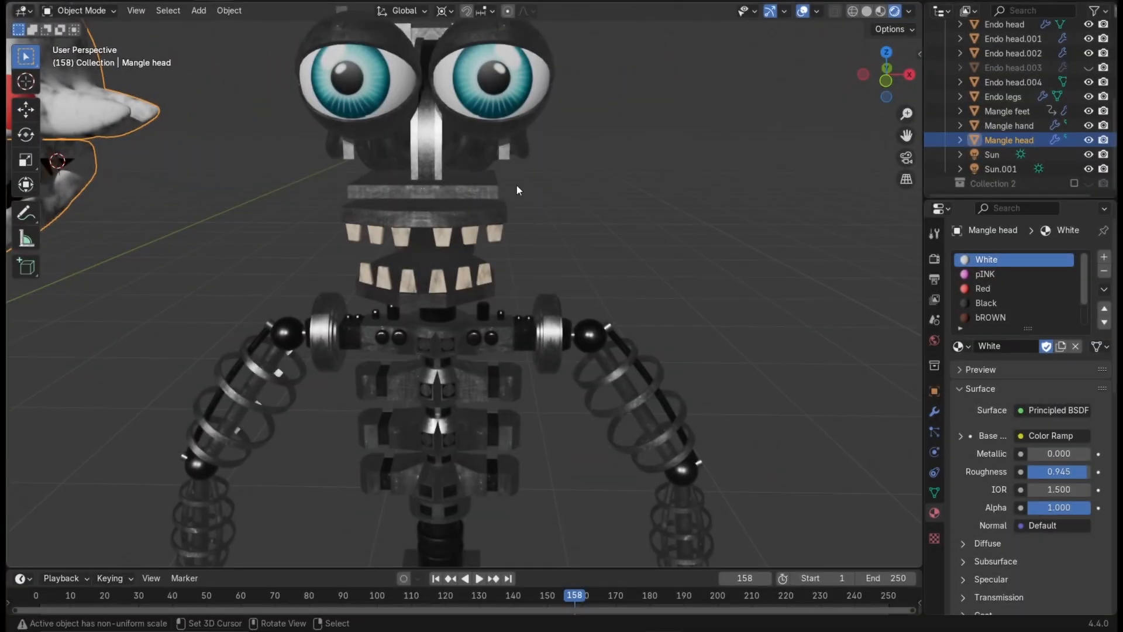
{"action": "right_click", "coordinate": [547, 352]}
{"action": "middle_click_drag", "start_coordinate": [570, 396], "coordinate": [554, 234], "text": "shift"}
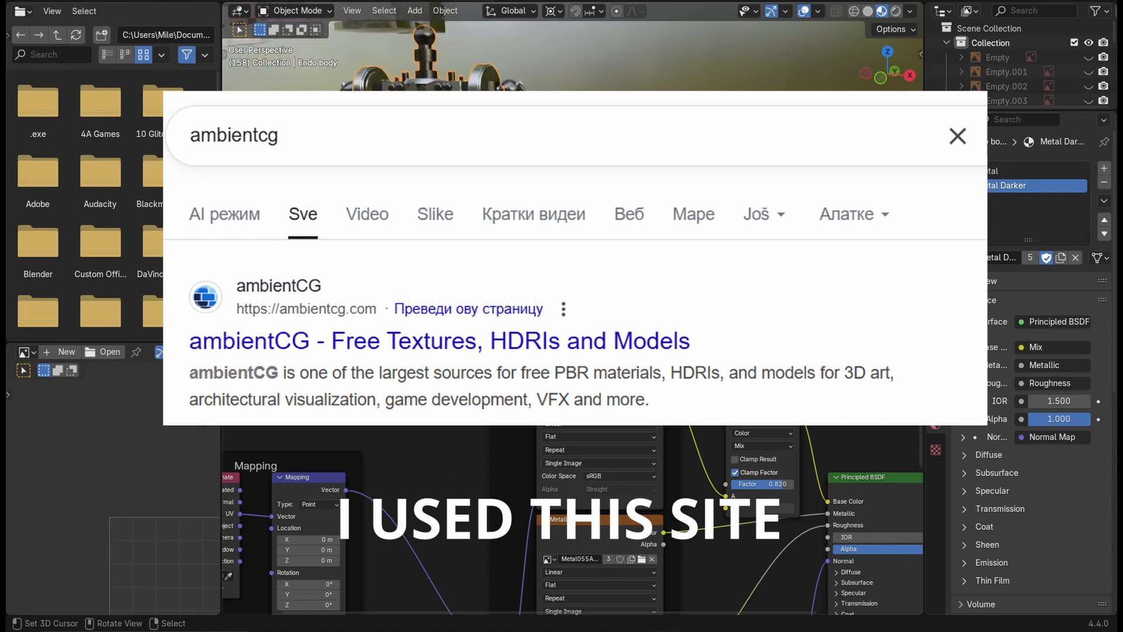
Step: Review the Metal Darker material's node setup on the Endo body, including its Mix node before the base color
{"action": "scroll", "coordinate": [720, 408], "scroll_direction": "down", "scroll_amount": 3}
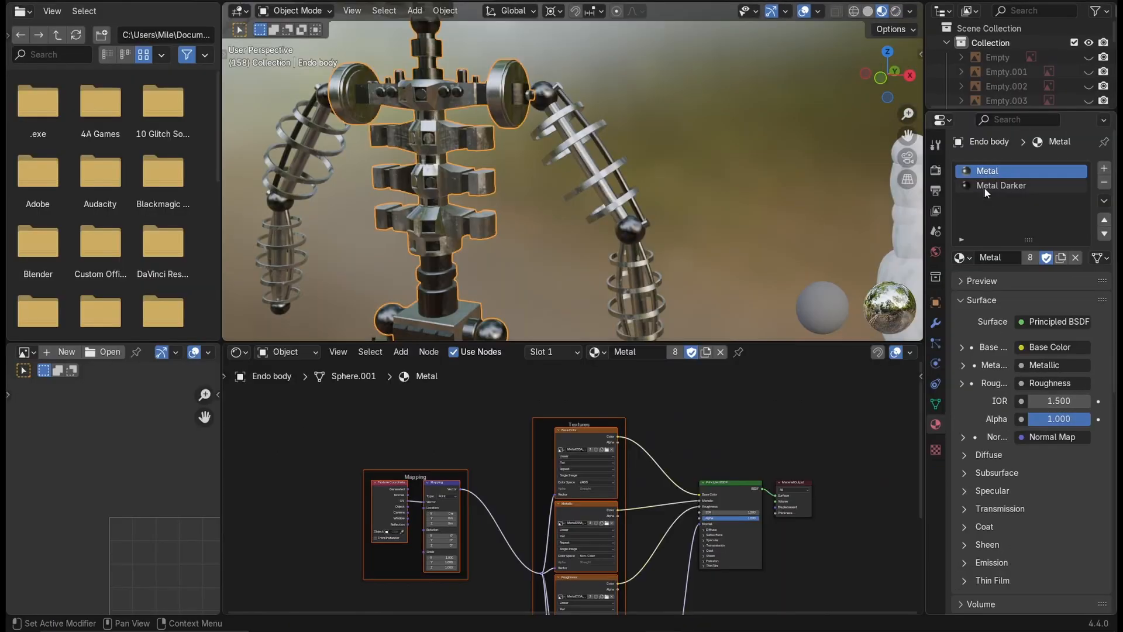
{"action": "left_click", "coordinate": [994, 186]}
{"action": "scroll", "coordinate": [520, 415], "scroll_direction": "up", "scroll_amount": 5}
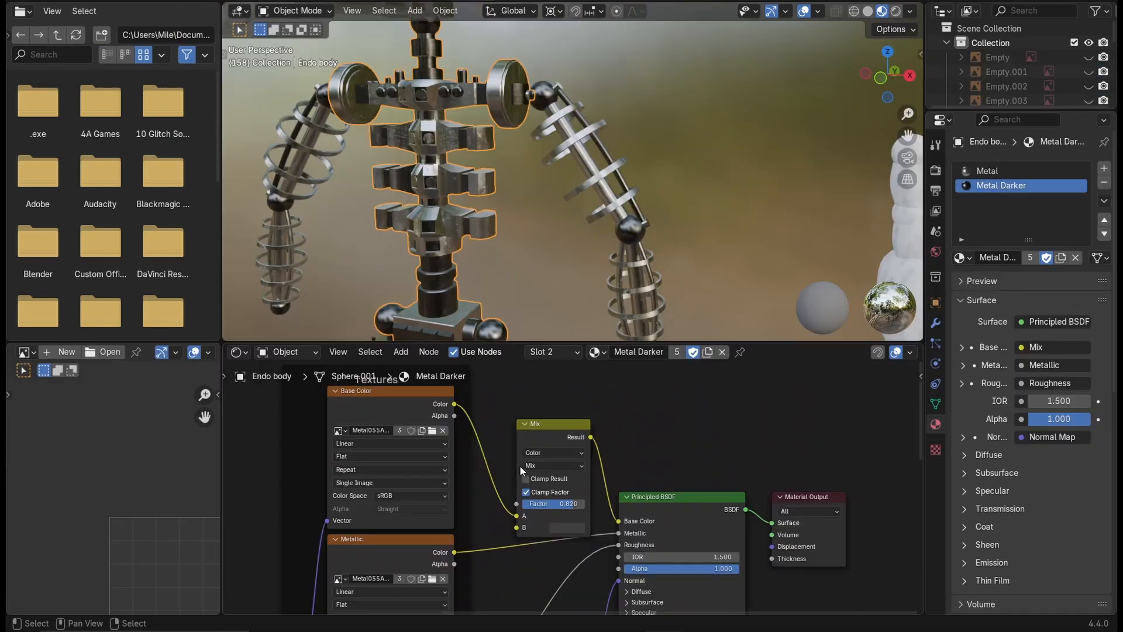
{"action": "scroll", "coordinate": [521, 465], "scroll_direction": "down", "scroll_amount": 3}
{"action": "scroll", "coordinate": [526, 180], "scroll_direction": "down", "scroll_amount": 4}
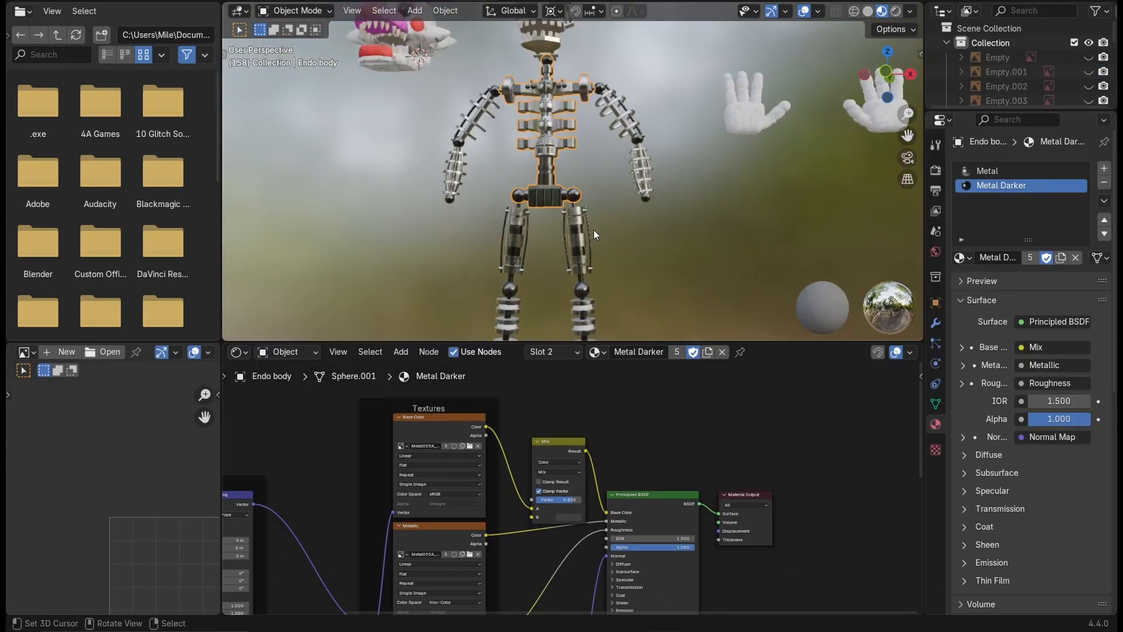
{"action": "scroll", "coordinate": [594, 230], "scroll_direction": "up", "scroll_amount": 6}
{"action": "left_click", "coordinate": [581, 173]}
{"action": "scroll", "coordinate": [570, 226], "scroll_direction": "up", "scroll_amount": 6}
{"action": "key", "text": "Tab"}
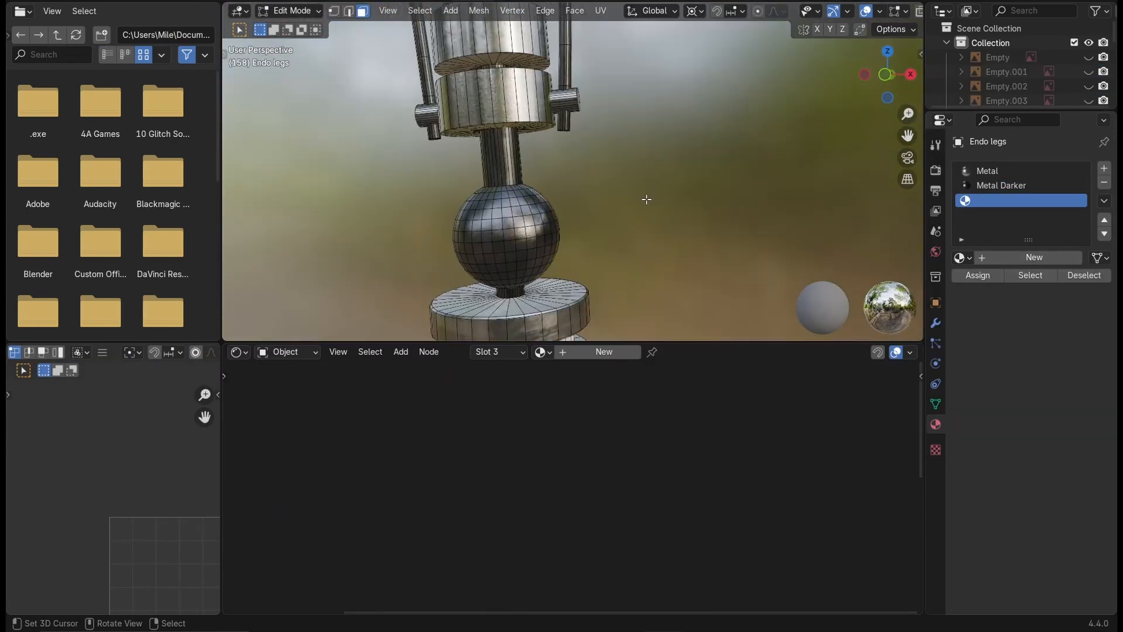
{"action": "middle_click_drag", "start_coordinate": [530, 234], "coordinate": [533, 219]}
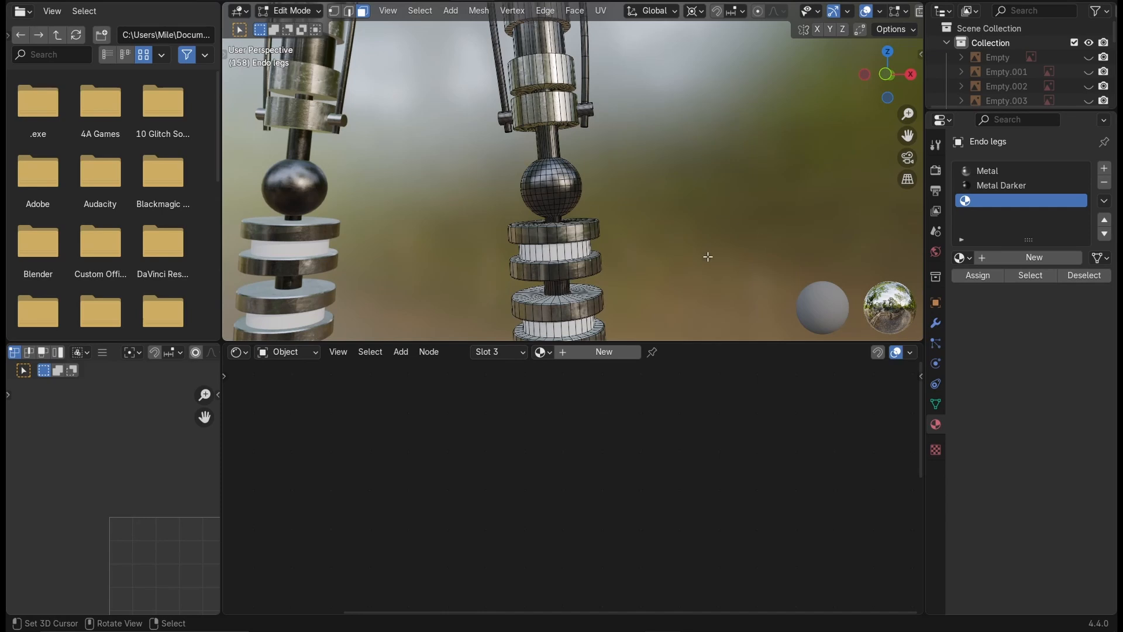
{"action": "key", "text": "ctrl+z"}
{"action": "key", "text": "ctrl+z"}
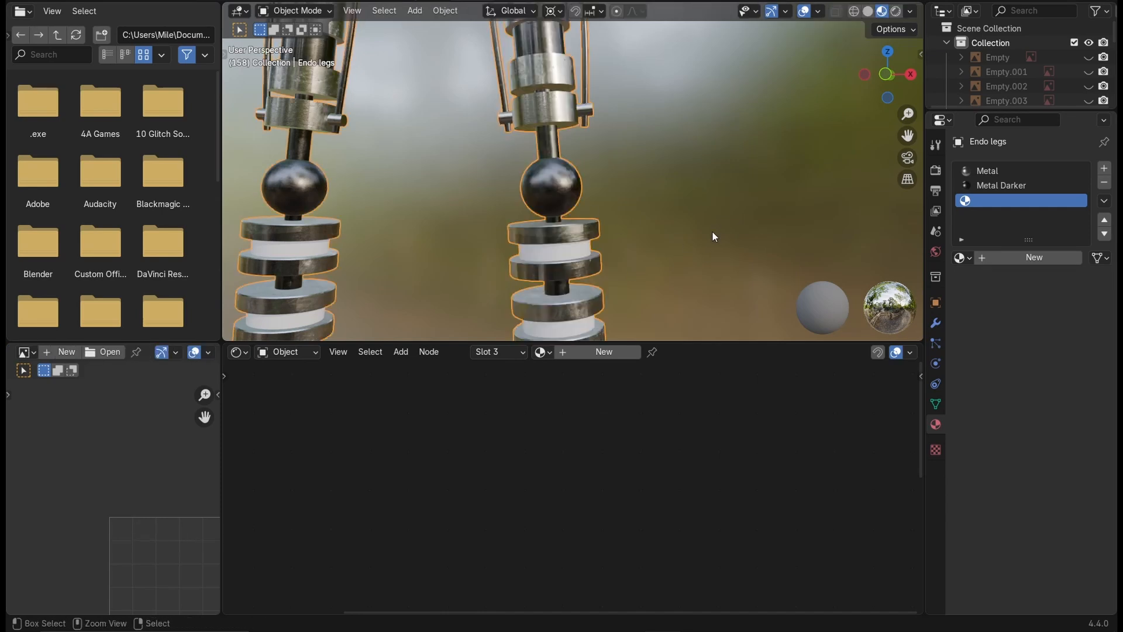
{"action": "scroll", "coordinate": [609, 255], "scroll_direction": "down", "scroll_amount": 4}
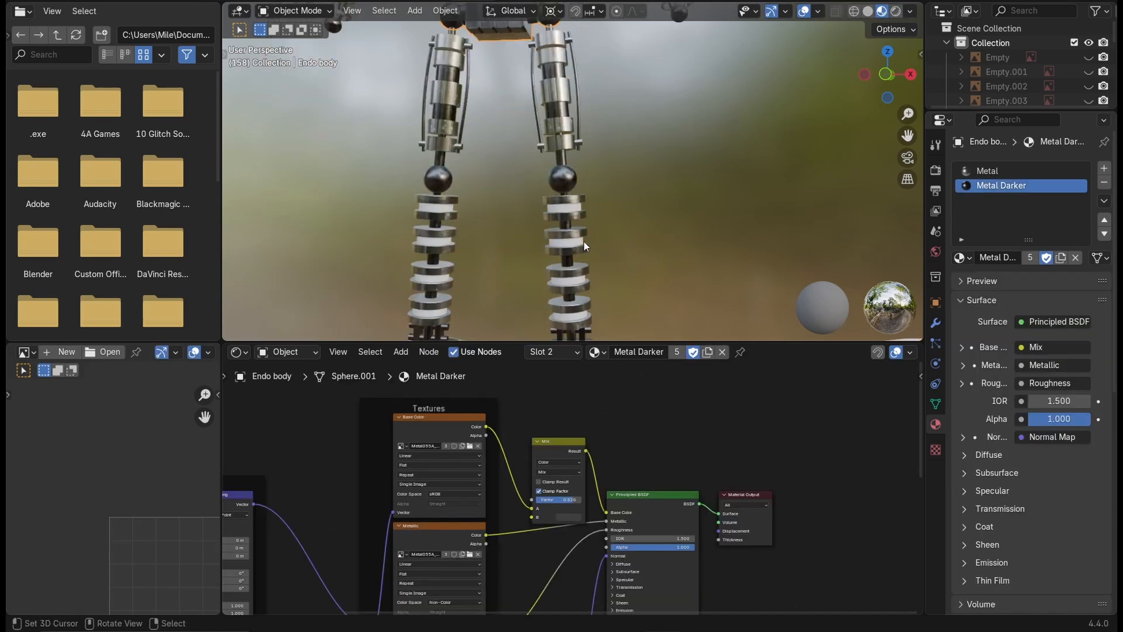
Step: Put the existing Metal lighter material into the empty third material slot of the Endo legs
{"action": "left_click", "coordinate": [581, 241]}
{"action": "left_click", "coordinate": [960, 258]}
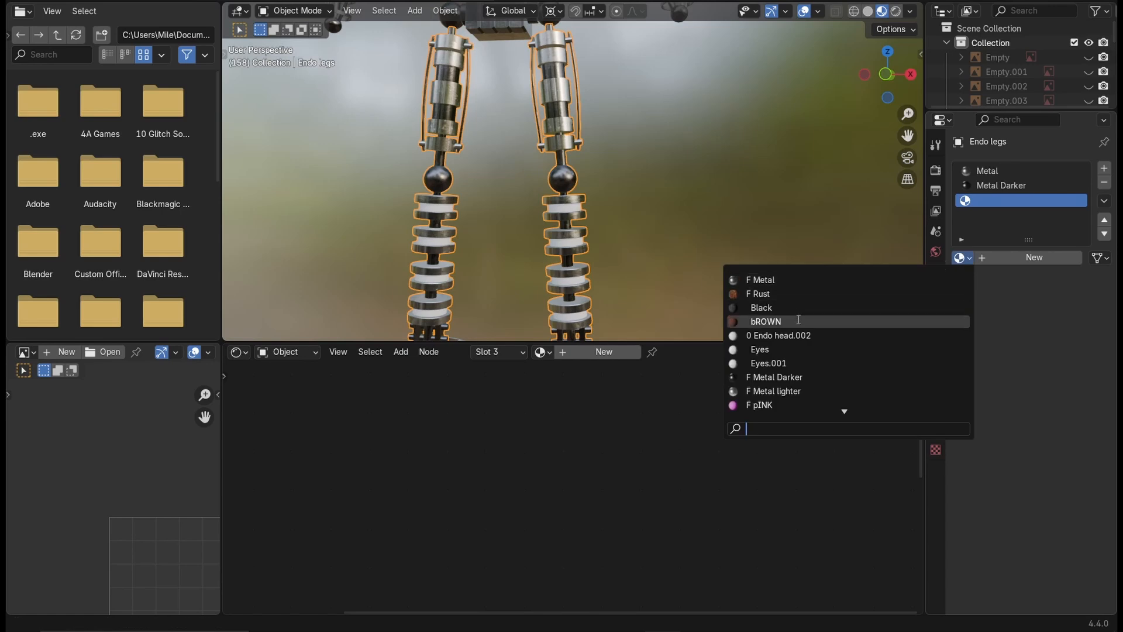
{"action": "left_click", "coordinate": [773, 391]}
Step: Assign the Metal Darker material to the recessed face loops on the rib segments of the Endo body
{"action": "scroll", "coordinate": [630, 253], "scroll_direction": "up", "scroll_amount": 5}
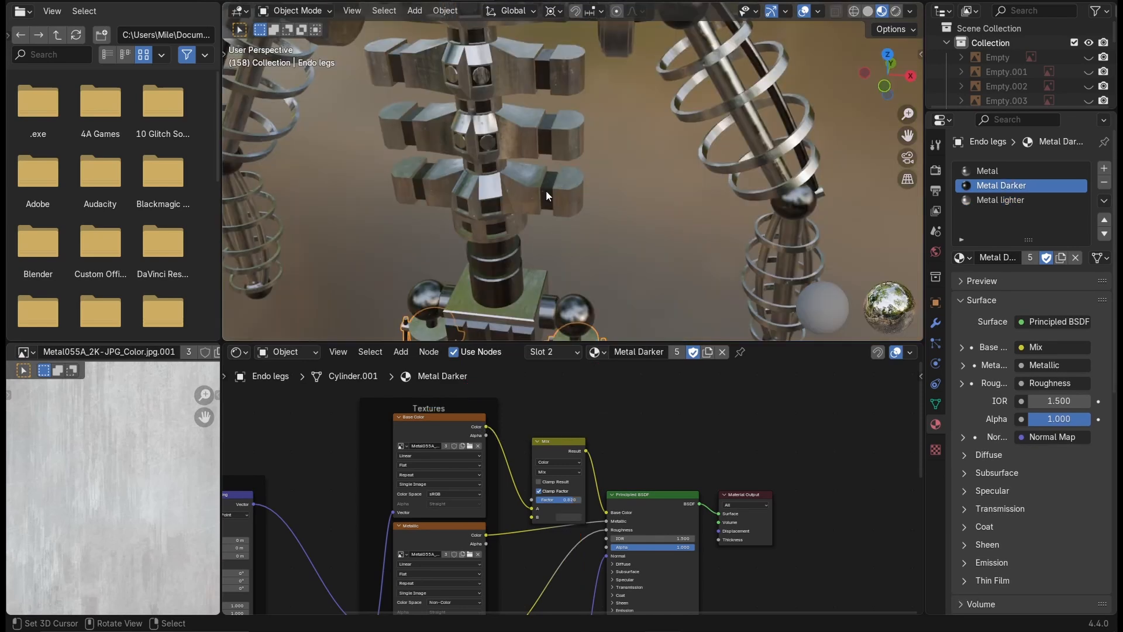
{"action": "key", "text": "Tab"}
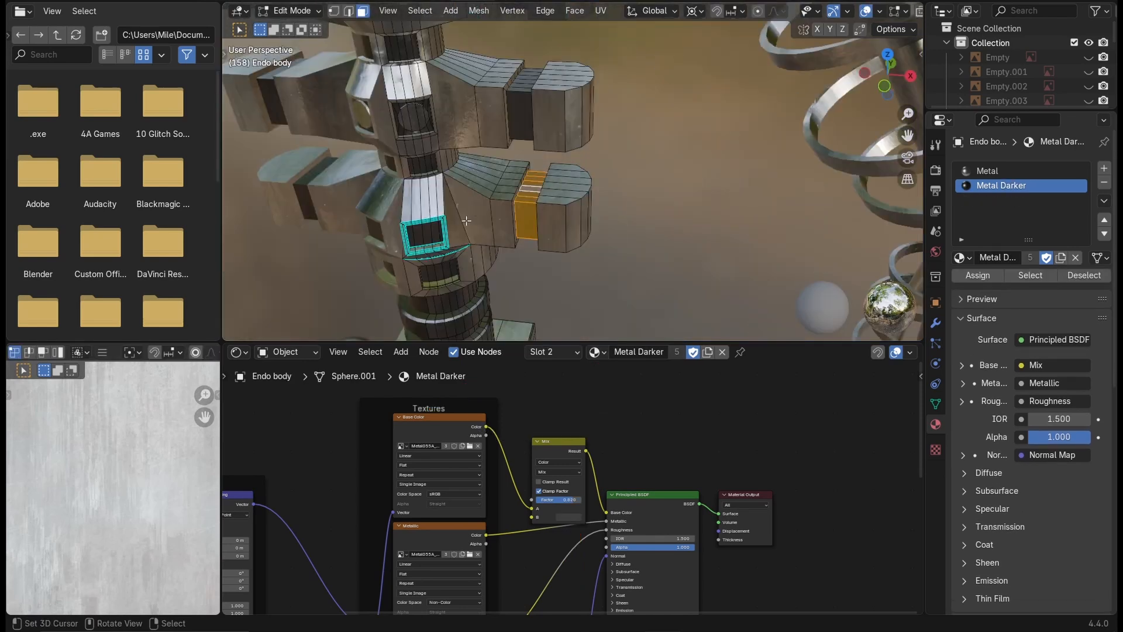
{"action": "middle_click_drag", "start_coordinate": [525, 80], "coordinate": [511, 91]}
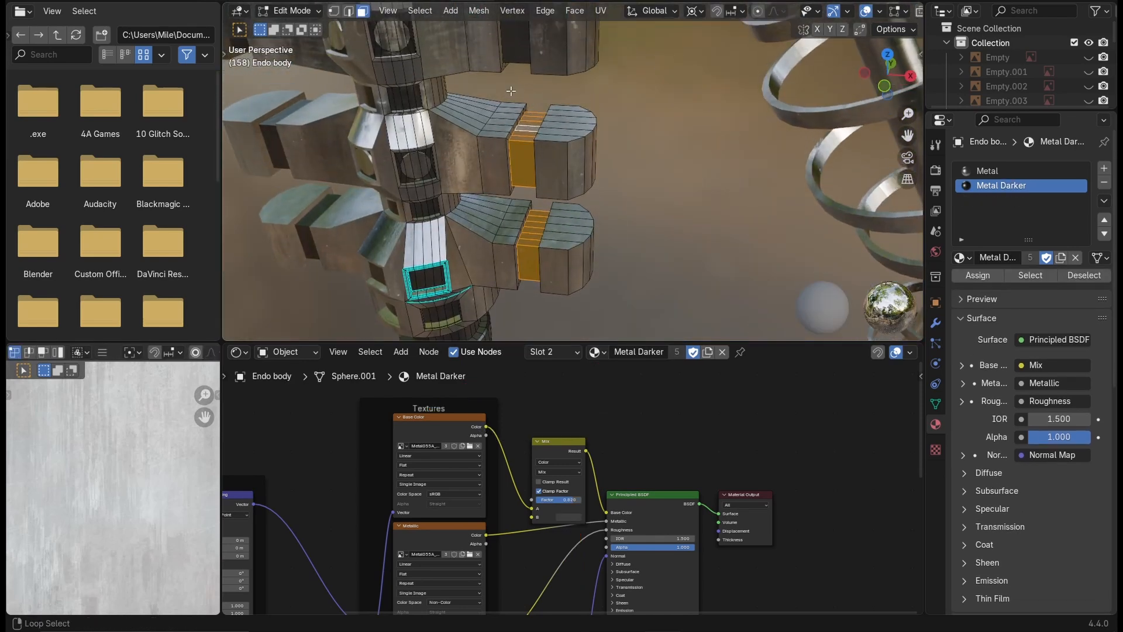
{"action": "middle_click_drag", "start_coordinate": [532, 211], "coordinate": [566, 206], "text": "shift"}
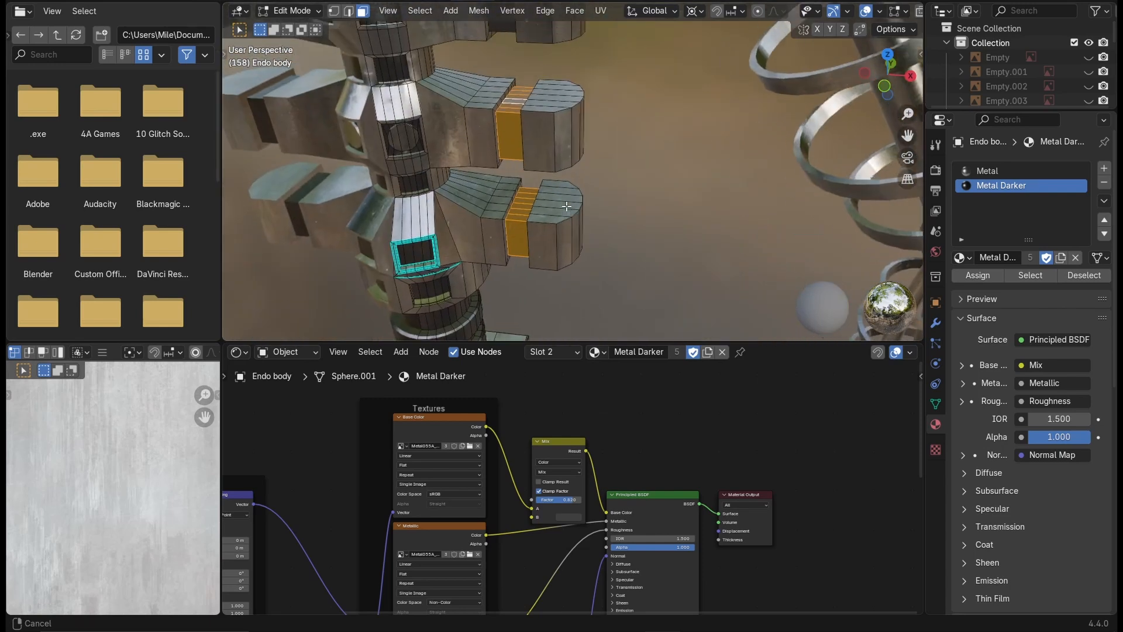
{"action": "middle_click_drag", "start_coordinate": [512, 58], "coordinate": [540, 261], "text": "shift"}
{"action": "left_click", "coordinate": [541, 197], "text": "alt+shift"}
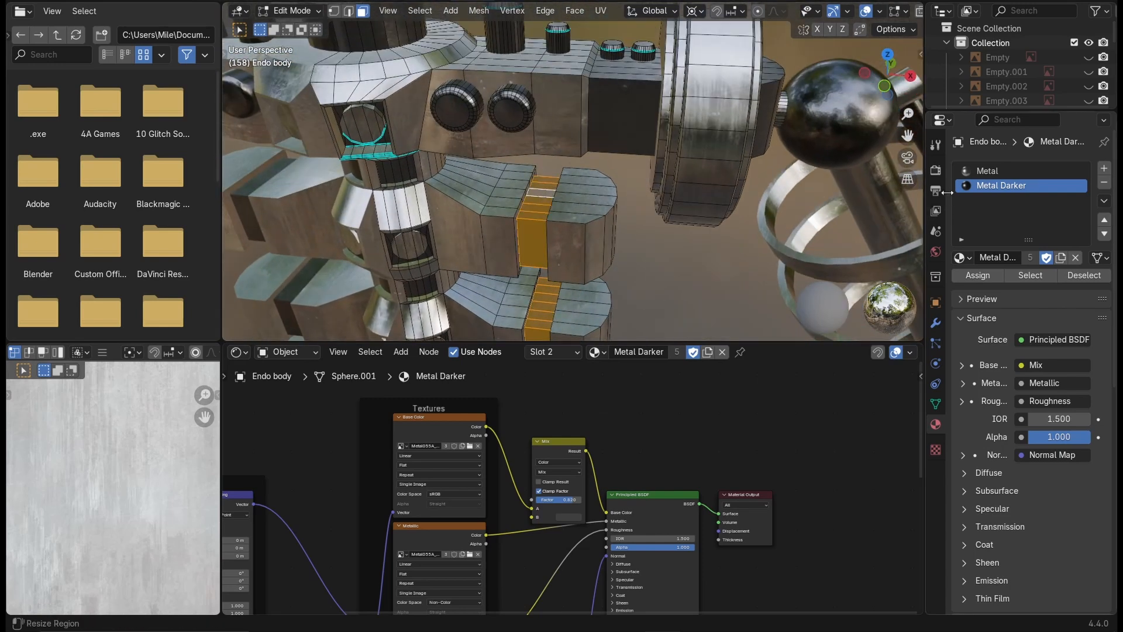
{"action": "key", "text": "Tab"}
{"action": "key", "text": "Tab"}
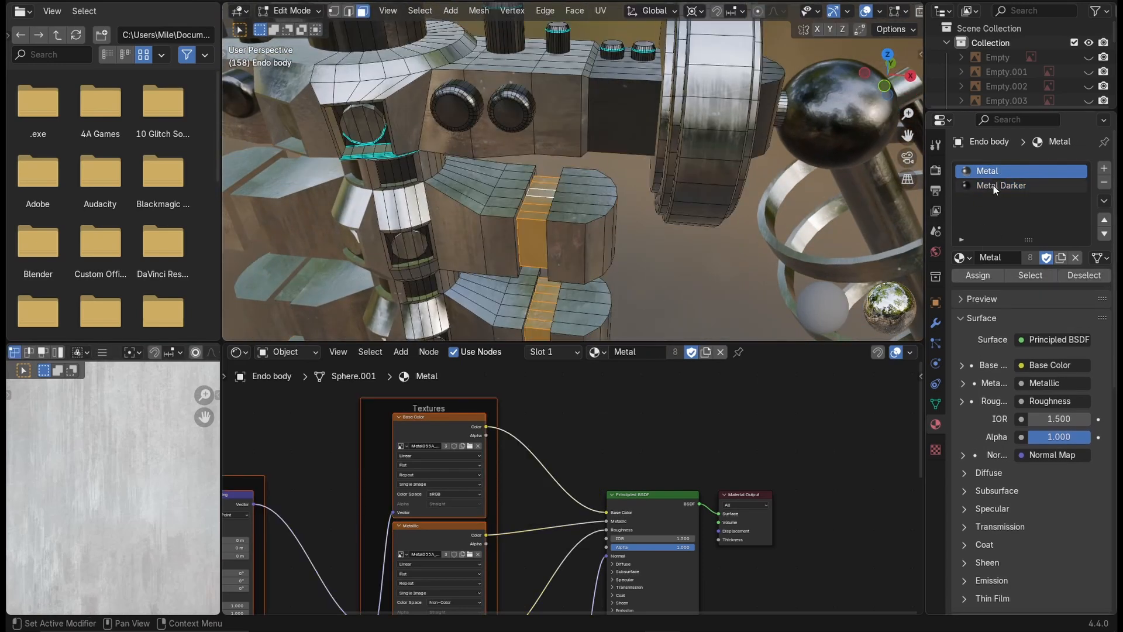
{"action": "left_click", "coordinate": [974, 270]}
{"action": "key", "text": "Tab"}
Step: Examine the Eyes material of Endo head.002, its Oci.png eye texture sheet and the surrounding head parts
{"action": "scroll", "coordinate": [590, 193], "scroll_direction": "down", "scroll_amount": 5}
{"action": "middle_click_drag", "start_coordinate": [585, 191], "coordinate": [522, 179]}
{"action": "scroll", "coordinate": [553, 205], "scroll_direction": "up", "scroll_amount": 3}
{"action": "key", "text": "Tab"}
{"action": "scroll", "coordinate": [535, 93], "scroll_direction": "up", "scroll_amount": 4}
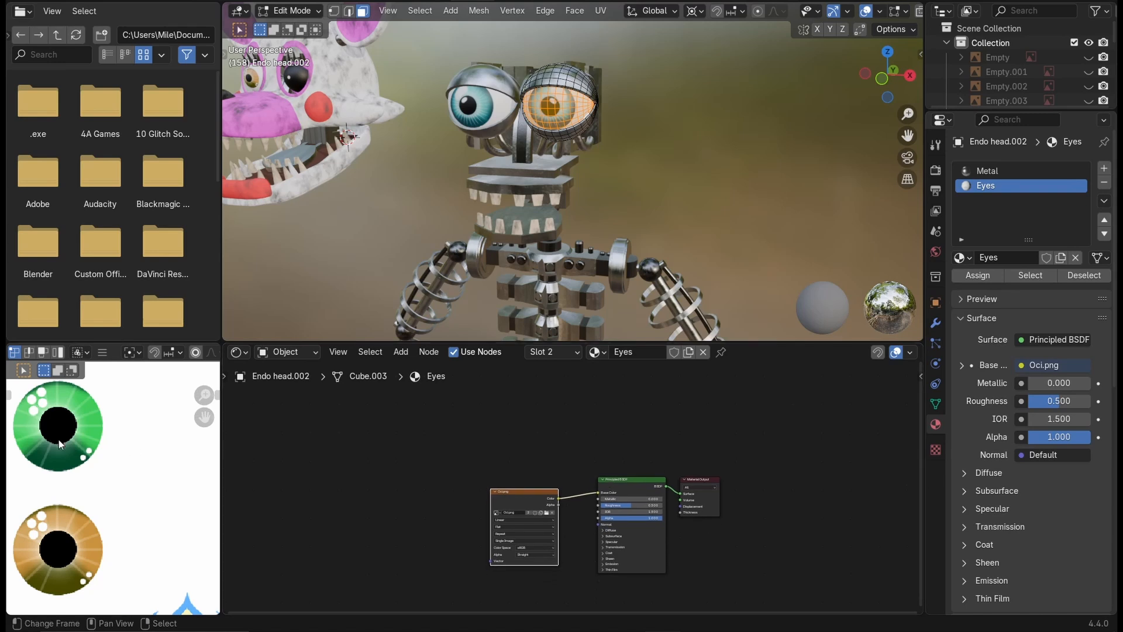
{"action": "scroll", "coordinate": [58, 440], "scroll_direction": "down", "scroll_amount": 6}
{"action": "scroll", "coordinate": [534, 134], "scroll_direction": "up", "scroll_amount": 8}
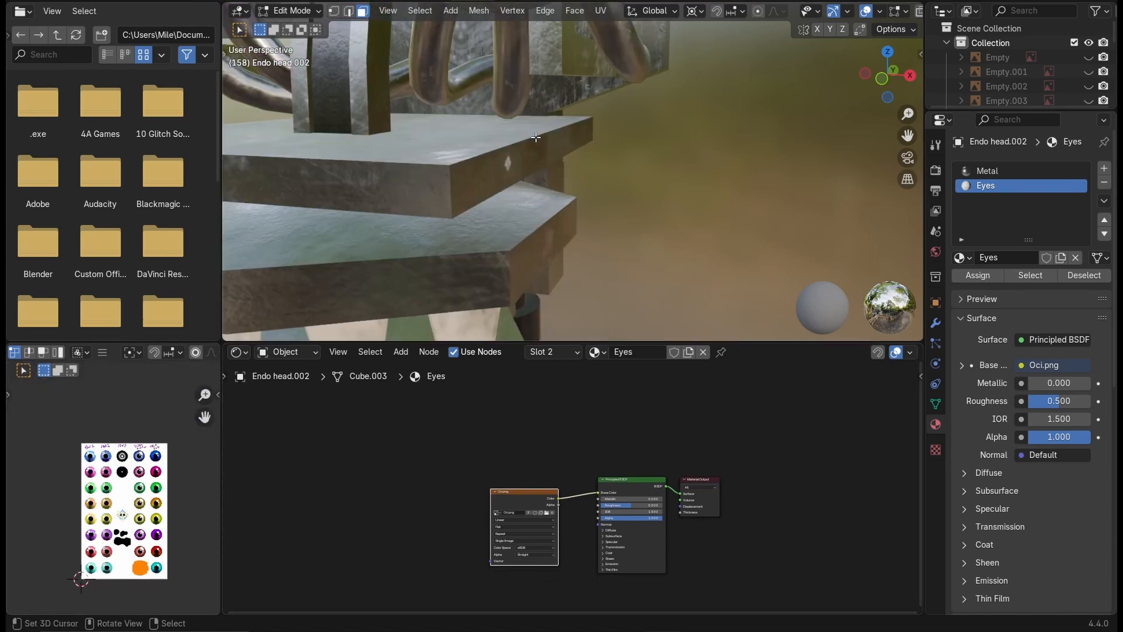
{"action": "scroll", "coordinate": [535, 137], "scroll_direction": "down", "scroll_amount": 10}
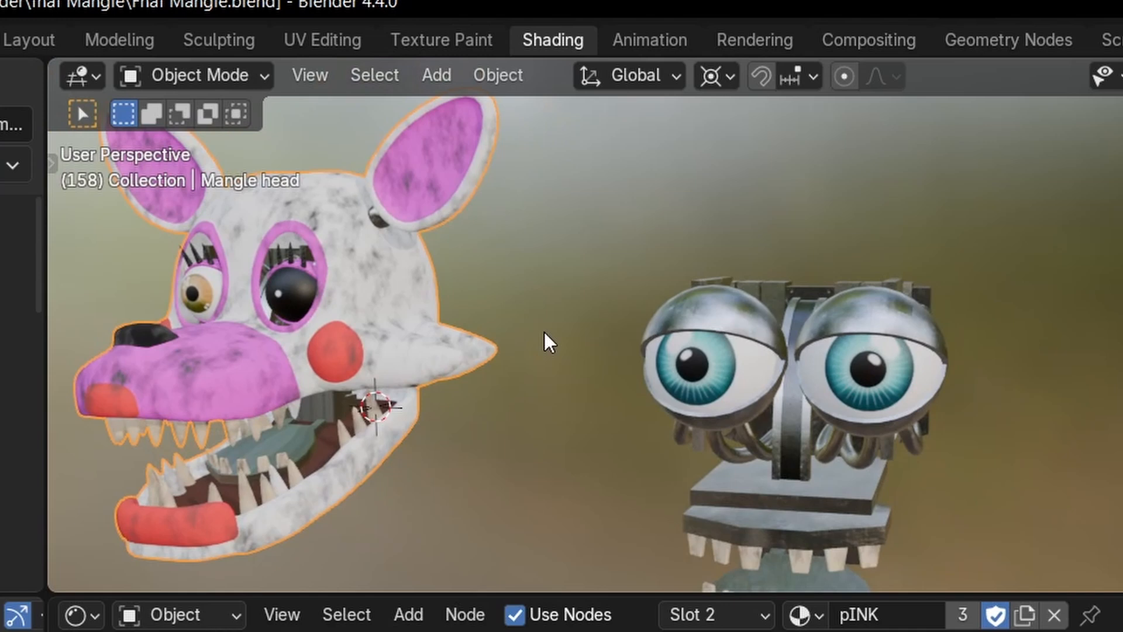
Step: Assign the Metal Darker material to the knee ball of the Endo legs
{"action": "left_click", "coordinate": [29, 41]}
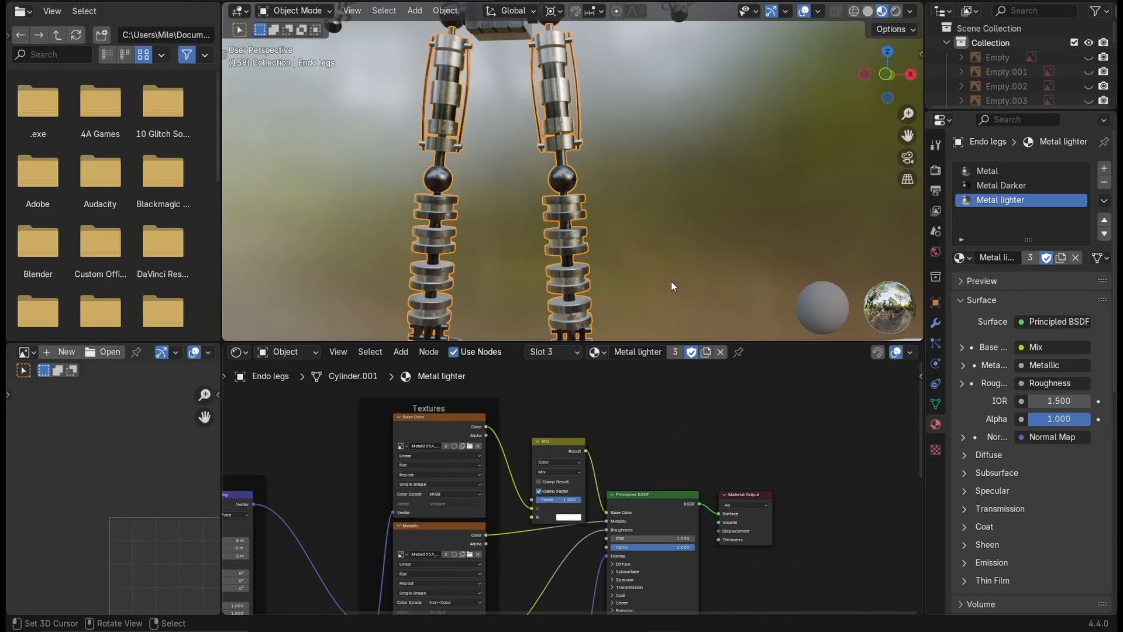
{"action": "scroll", "coordinate": [672, 281], "scroll_direction": "up", "scroll_amount": 5}
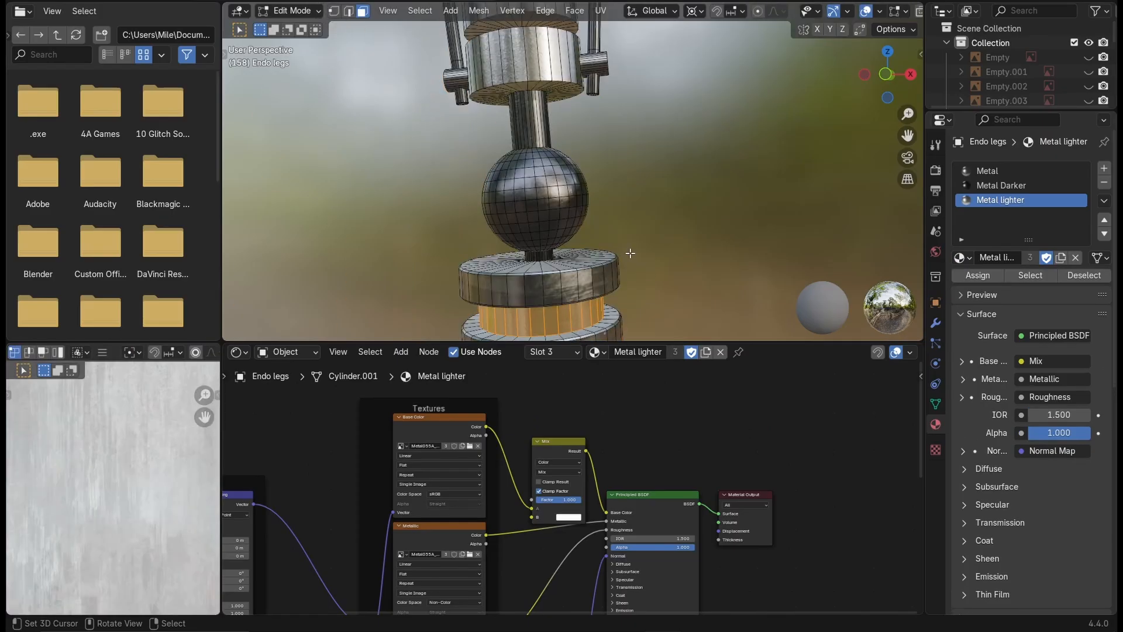
{"action": "key", "text": "Tab"}
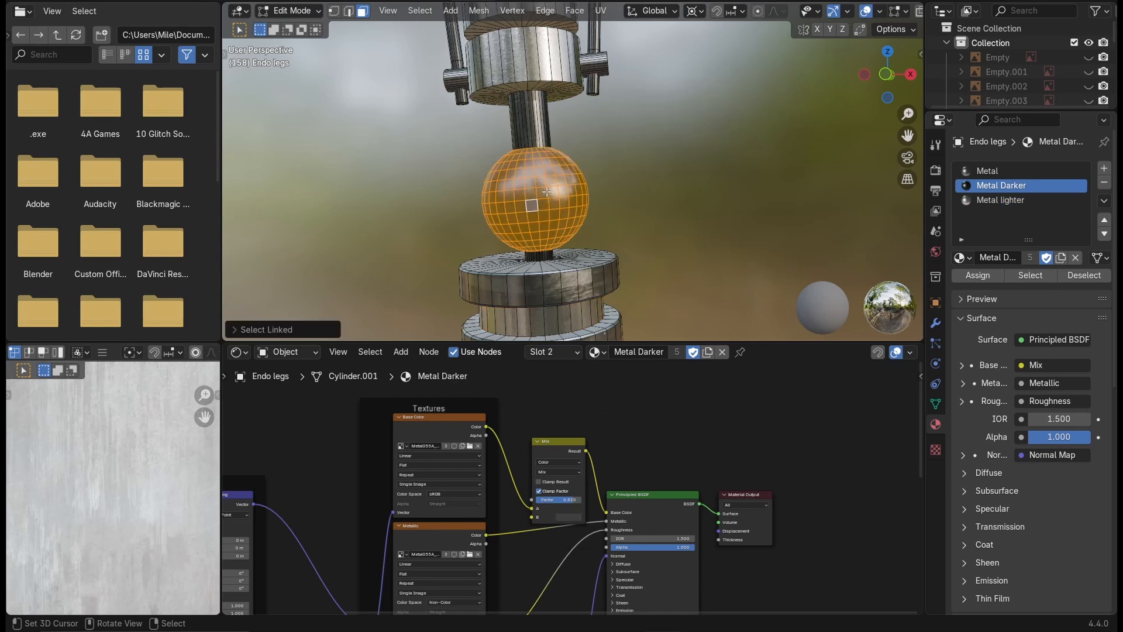
{"action": "scroll", "coordinate": [546, 192], "scroll_direction": "down", "scroll_amount": 4}
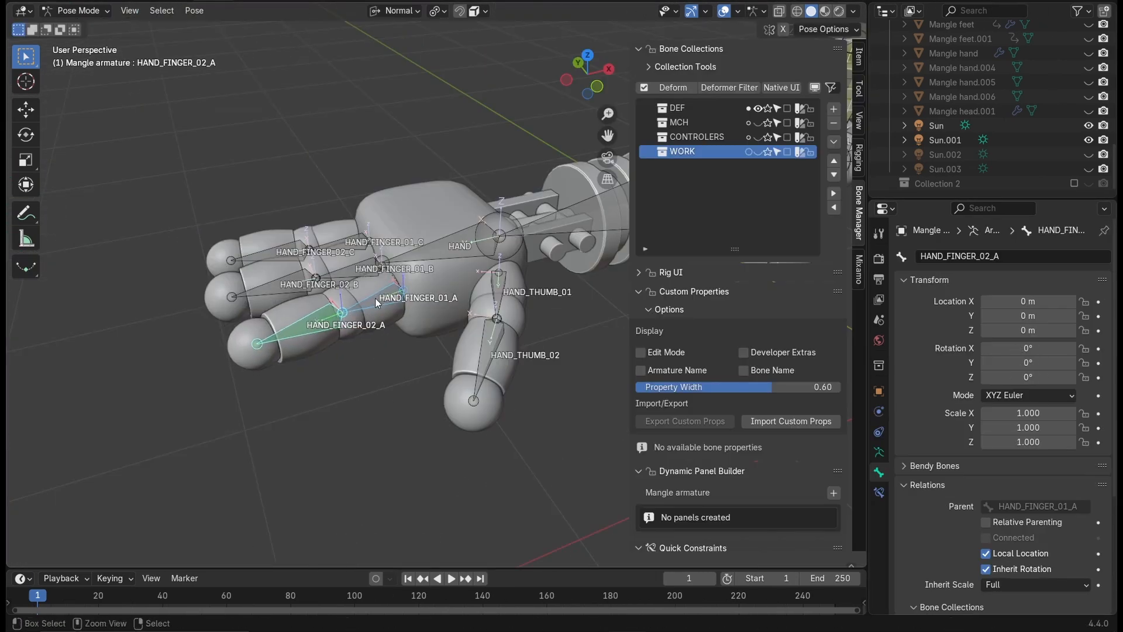
Step: Test the finger curl by rotating the HAND_FINGER_01_A bone about its X axis
{"action": "left_click", "coordinate": [375, 299]}
{"action": "key", "text": "r"}
{"action": "key", "text": "x"}
{"action": "key", "text": "Escape"}
Step: Add Copy Rotation constraints to HAND_FINGER_02_B and HAND_FINGER_02_C, targeting the Mangle armature with target and owner in Local Space
{"action": "left_click", "coordinate": [316, 323]}
{"action": "left_click", "coordinate": [878, 491]}
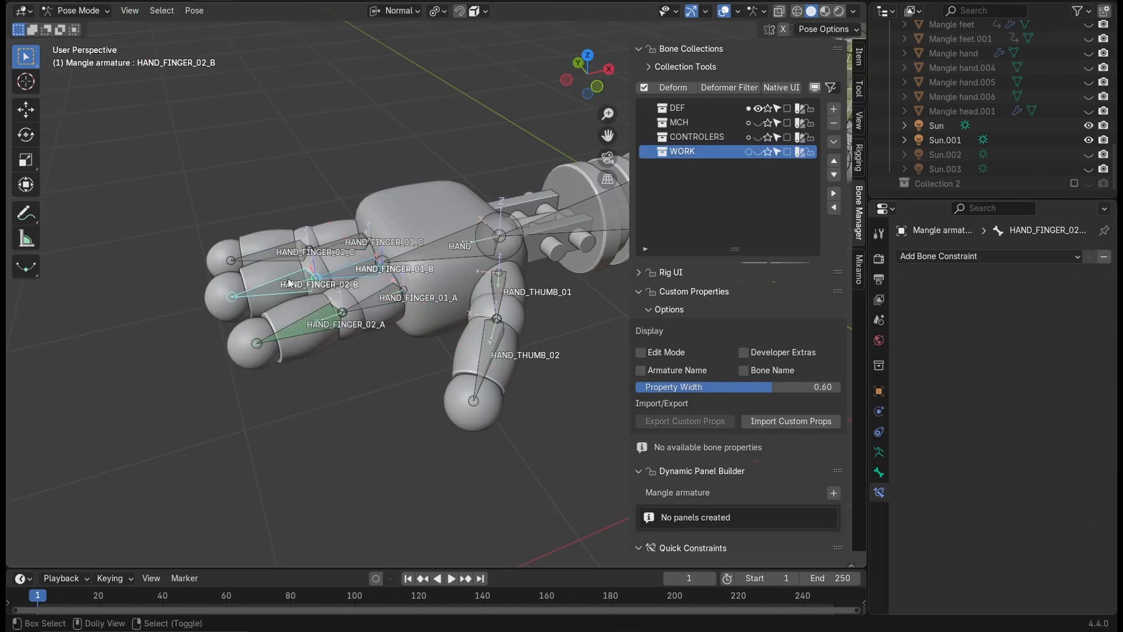
{"action": "key", "text": "shift+ctrl+c"}
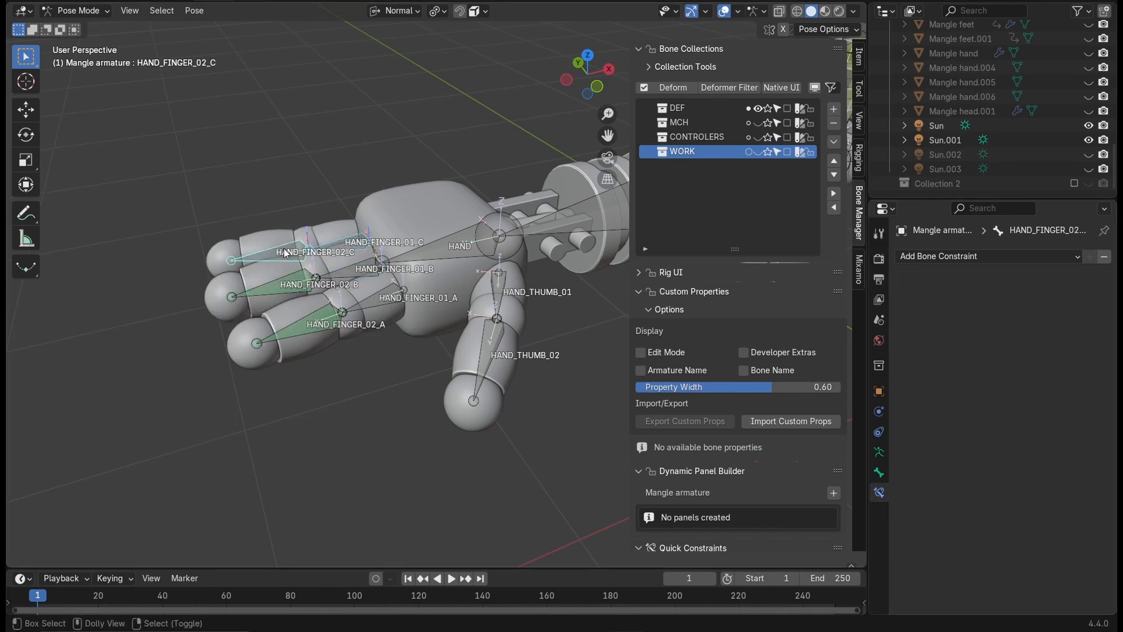
{"action": "key", "text": "shift+ctrl+c"}
{"action": "left_click", "coordinate": [285, 253]}
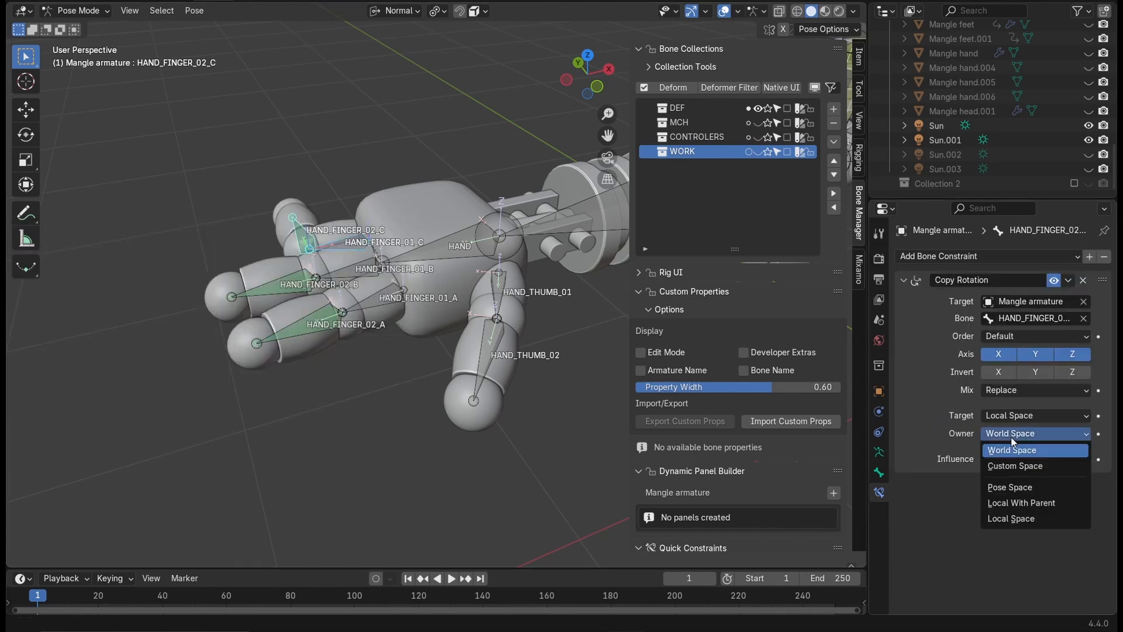
Step: Test the thumb's bending by rotating HAND_THUMB_01 and HAND_THUMB_02 about their X axes
{"action": "key", "text": "r"}
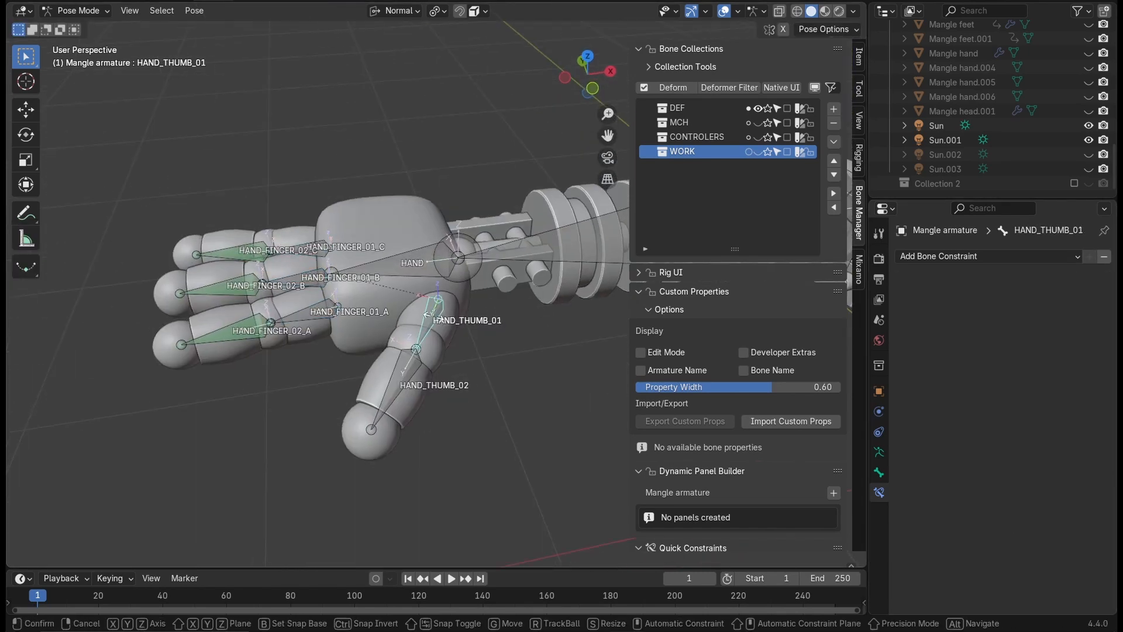
{"action": "right_click", "coordinate": [433, 317]}
{"action": "right_click", "coordinate": [410, 366], "text": "shift"}
{"action": "key", "text": "r"}
{"action": "key", "text": "x"}
{"action": "right_click", "coordinate": [446, 335]}
Step: Test closing the whole hand by rotating the first finger bones together with the thumb bones about X
{"action": "right_click", "coordinate": [297, 280], "text": "shift"}
{"action": "right_click", "coordinate": [313, 251], "text": "shift"}
{"action": "key", "text": "r"}
{"action": "key", "text": "x"}
{"action": "right_click", "coordinate": [449, 316]}
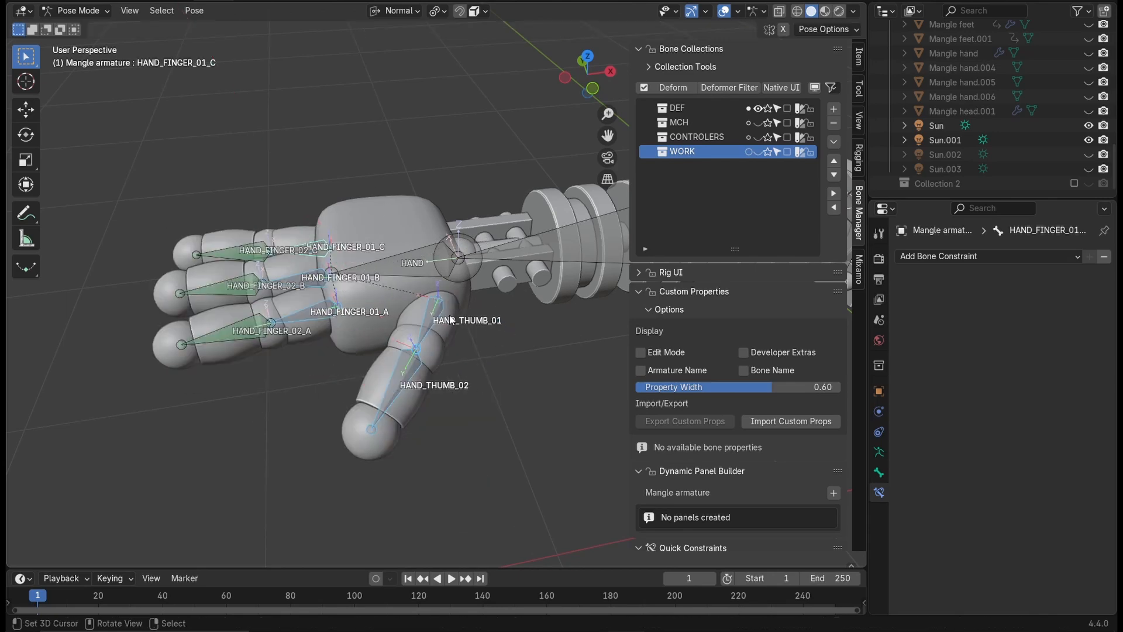
Step: Bend the thumb bones about -38° along their normal X axis
{"action": "middle_click_drag", "start_coordinate": [449, 320], "coordinate": [485, 427]}
{"action": "right_click", "coordinate": [491, 448]}
{"action": "key", "text": "r"}
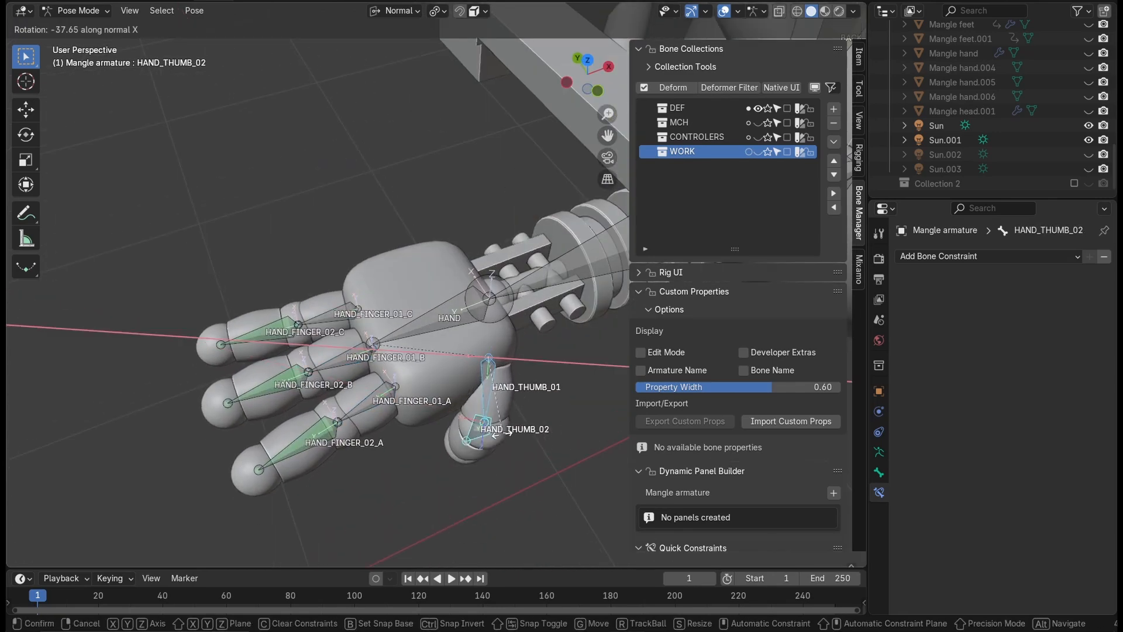
{"action": "key", "text": "Return"}
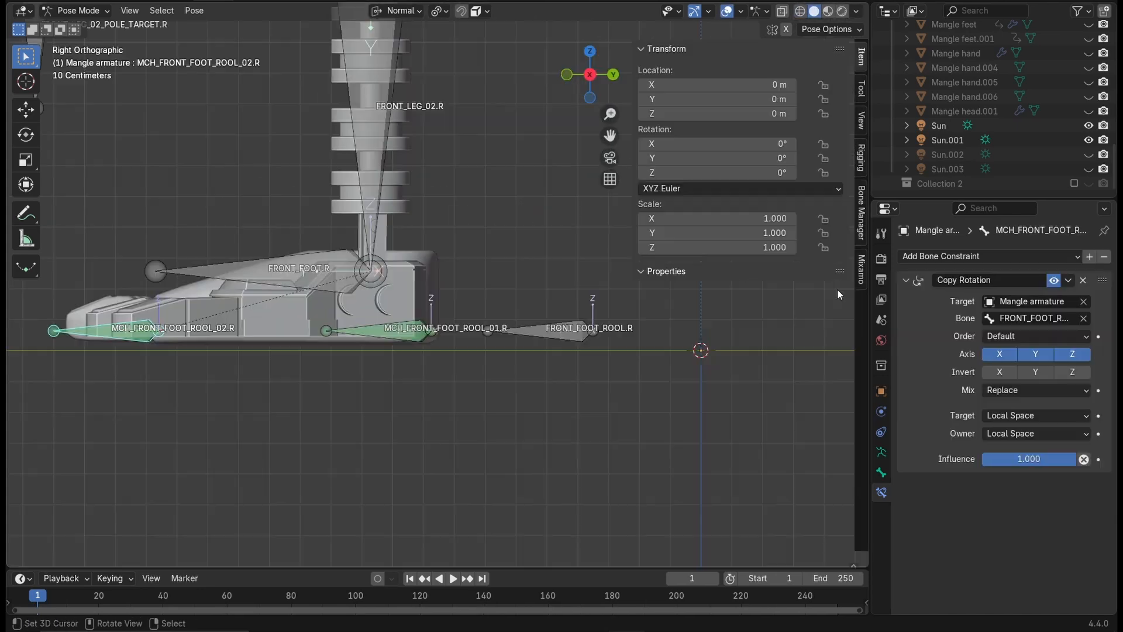
Step: Add another bone constraint to MCH_FRONT_FOOT_ROOL_02.R and test it by rotating FRONT_FOOT_ROOL.R about -23.5°
{"action": "key", "text": "ctrl+shift+c"}
{"action": "left_click", "coordinate": [313, 335]}
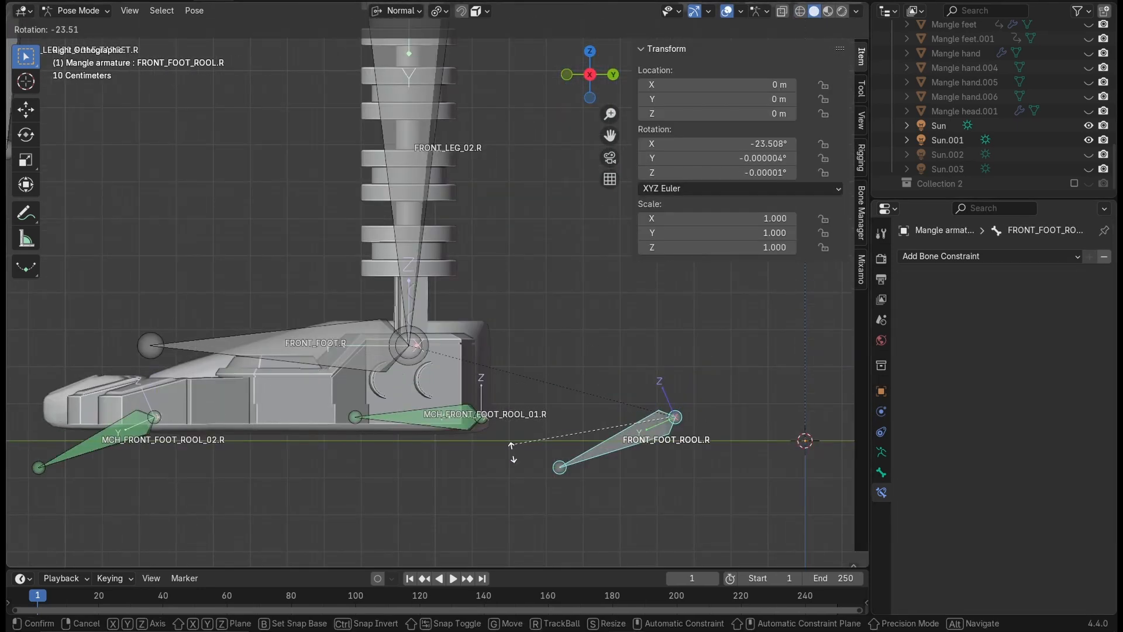
{"action": "right_click", "coordinate": [512, 452]}
Step: Inspect the constraints on the right front foot's MCH roll bones and test the roll by rotating FRONT_FOOT_ROOL.R
{"action": "right_click", "coordinate": [138, 415]}
{"action": "right_click", "coordinate": [456, 416]}
{"action": "right_click", "coordinate": [619, 409]}
{"action": "key", "text": "r"}
{"action": "right_click", "coordinate": [527, 438]}
{"action": "right_click", "coordinate": [398, 351]}
{"action": "right_click", "coordinate": [437, 413]}
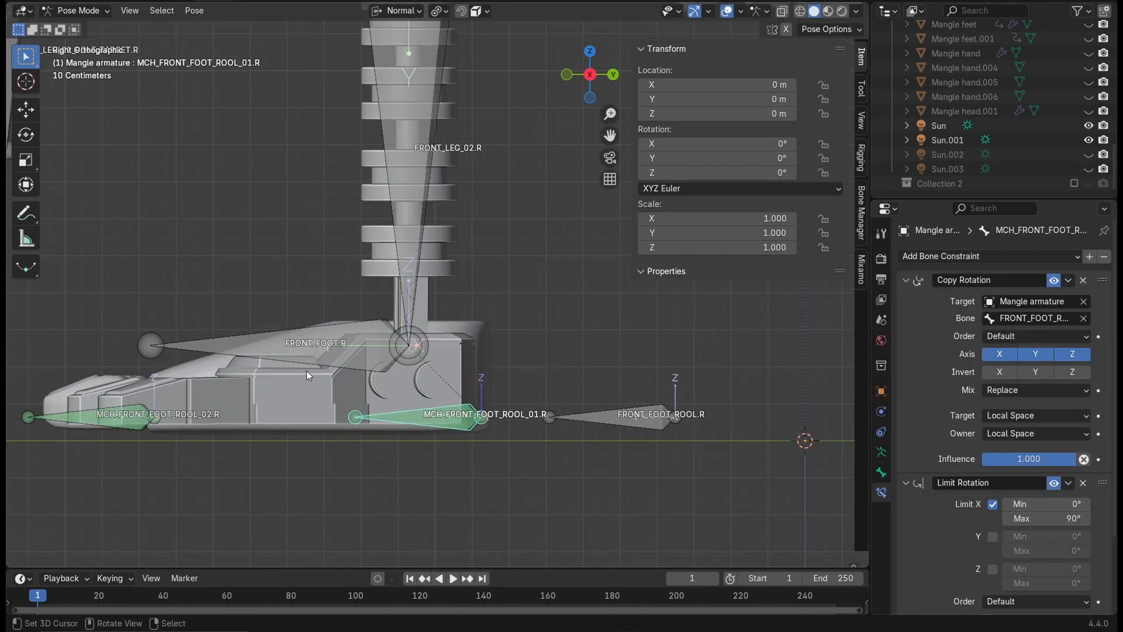
{"action": "right_click", "coordinate": [579, 414]}
{"action": "key", "text": "r"}
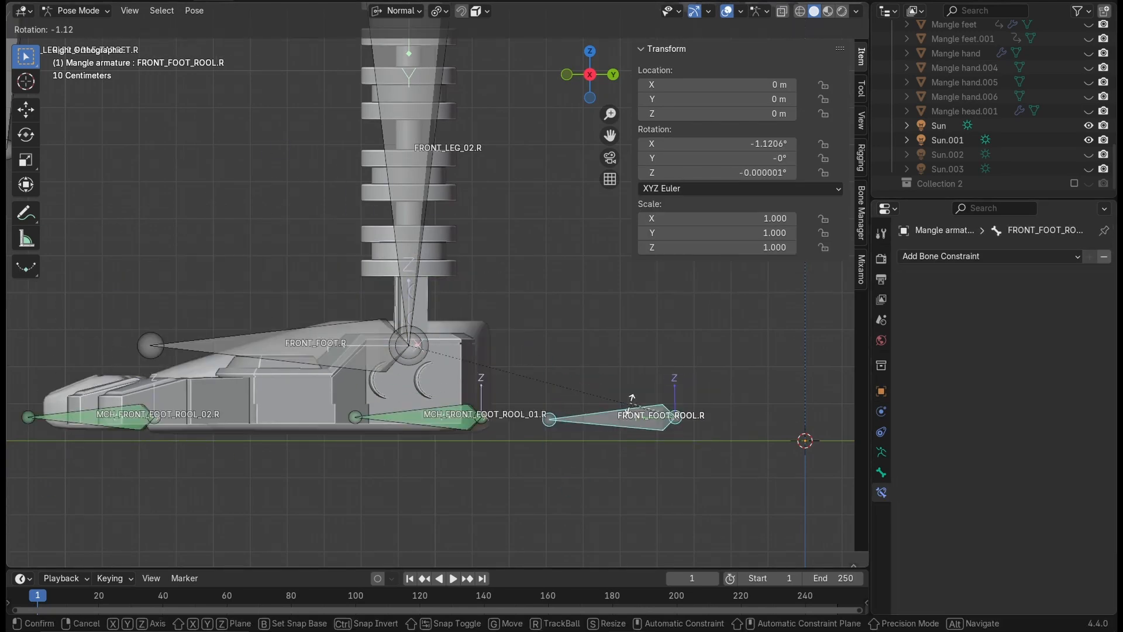
{"action": "right_click", "coordinate": [622, 421]}
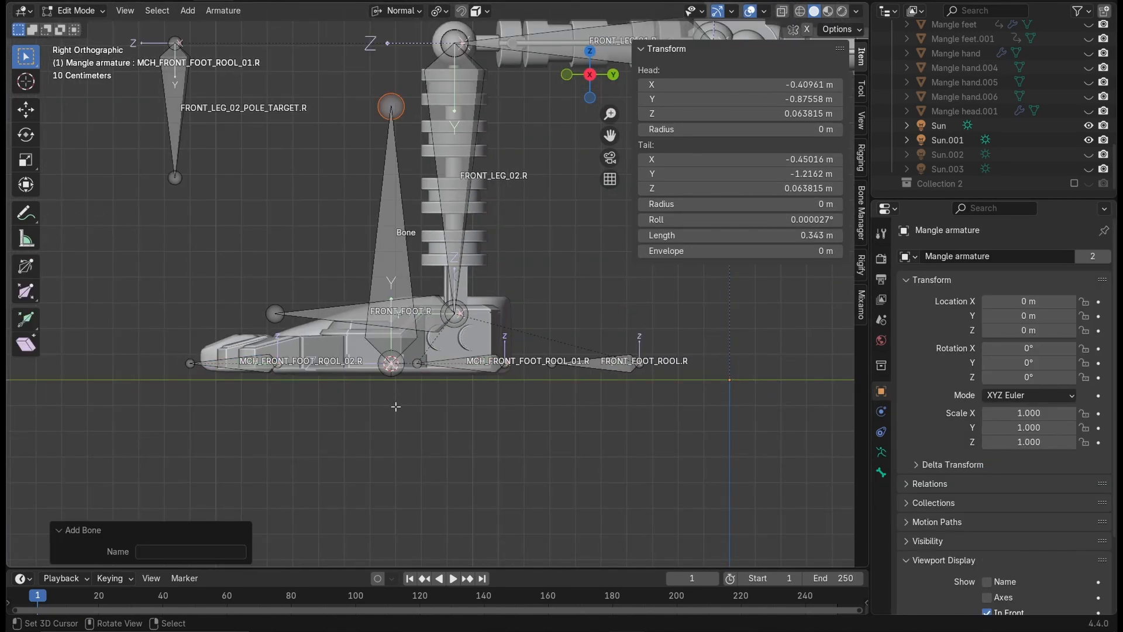
Step: Duplicate the newly added upright bone at the right front foot and open its name for editing
{"action": "key", "text": "shift+d"}
{"action": "left_click", "coordinate": [367, 396]}
{"action": "key", "text": "F2"}
{"action": "key", "text": "Escape"}
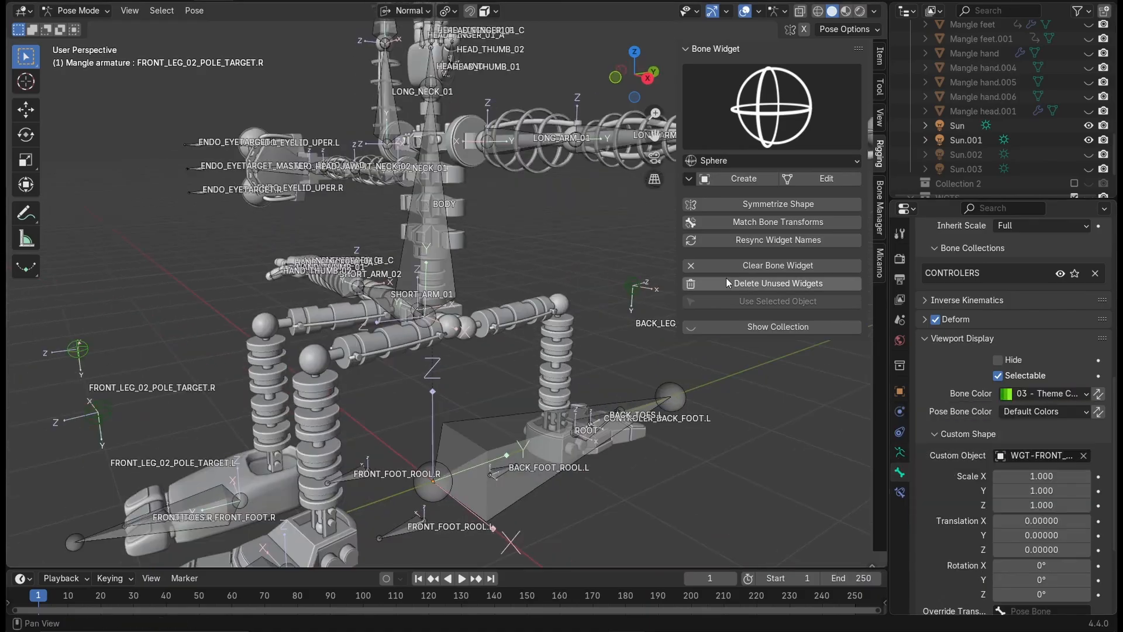
Step: Give the foot controller bones the Plane widget, with custom shape scale 0.600 and X rotation 90°
{"action": "left_click", "coordinate": [772, 160]}
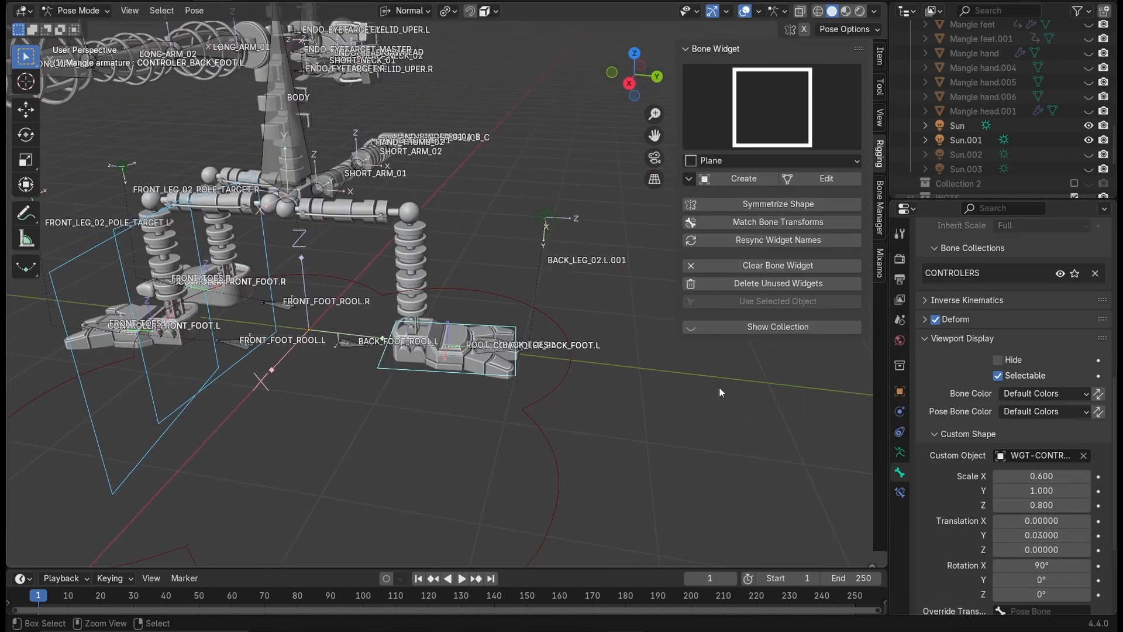
{"action": "right_click", "coordinate": [1041, 490]}
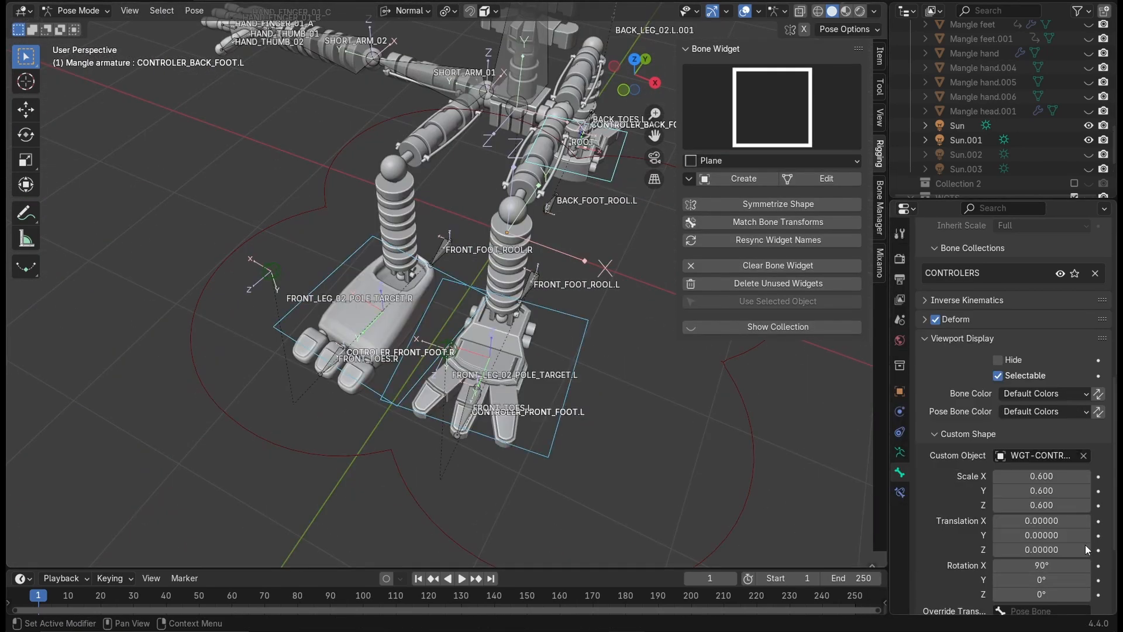
{"action": "middle_click_drag", "start_coordinate": [526, 292], "coordinate": [628, 311]}
{"action": "left_click", "coordinate": [772, 161]}
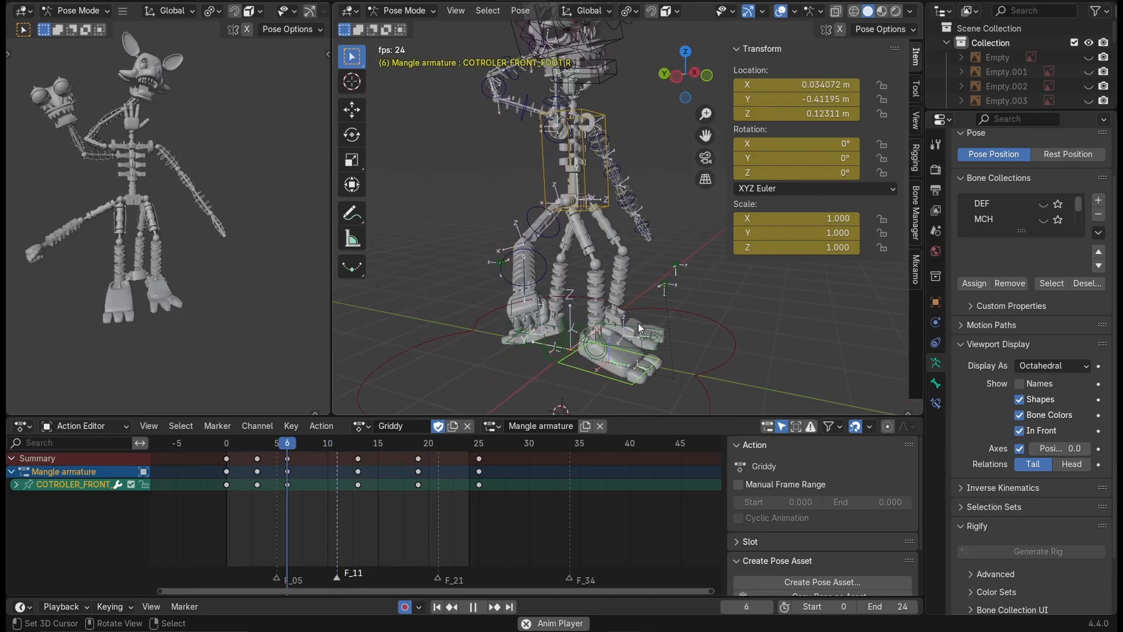
Step: Rotate FRONT_FOOT_ROOL.L at frame 16 of the Griddy action and play the walk to check it
{"action": "key", "text": "alt+shift+z"}
{"action": "key", "text": "alt+shift+z"}
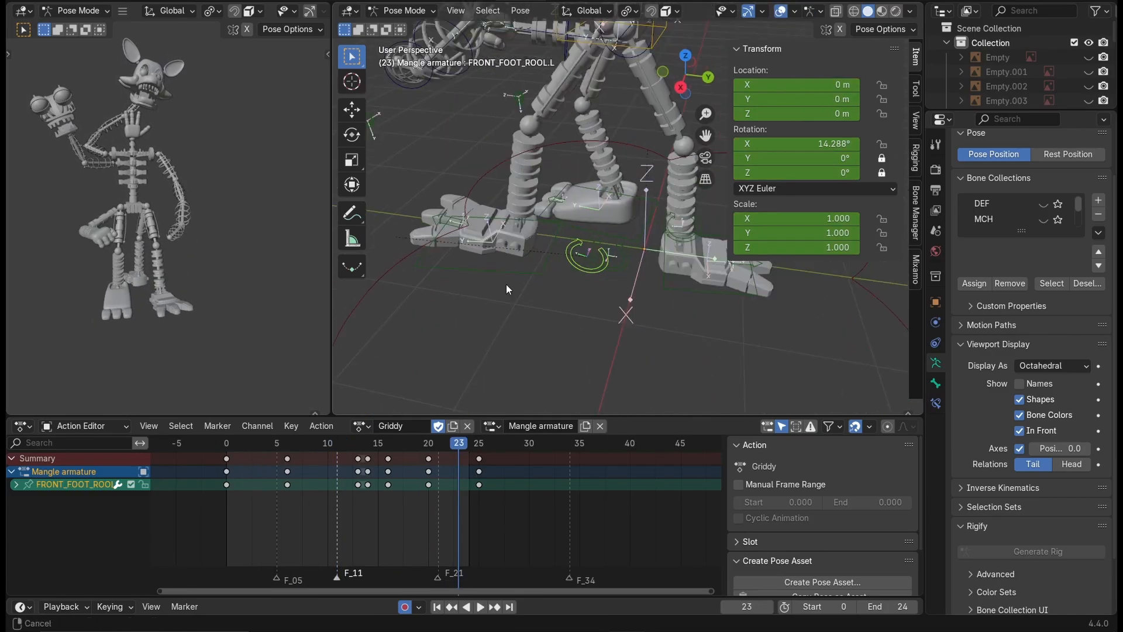
{"action": "left_click_drag", "start_coordinate": [386, 471], "coordinate": [356, 475]}
{"action": "middle_click_drag", "start_coordinate": [497, 281], "coordinate": [410, 328]}
{"action": "left_click_drag", "start_coordinate": [360, 444], "coordinate": [388, 462]}
{"action": "middle_click_drag", "start_coordinate": [526, 293], "coordinate": [657, 321]}
{"action": "key", "text": "r"}
{"action": "left_click", "coordinate": [657, 321]}
{"action": "left_click_drag", "start_coordinate": [351, 469], "coordinate": [287, 457]}
{"action": "key", "text": "space"}
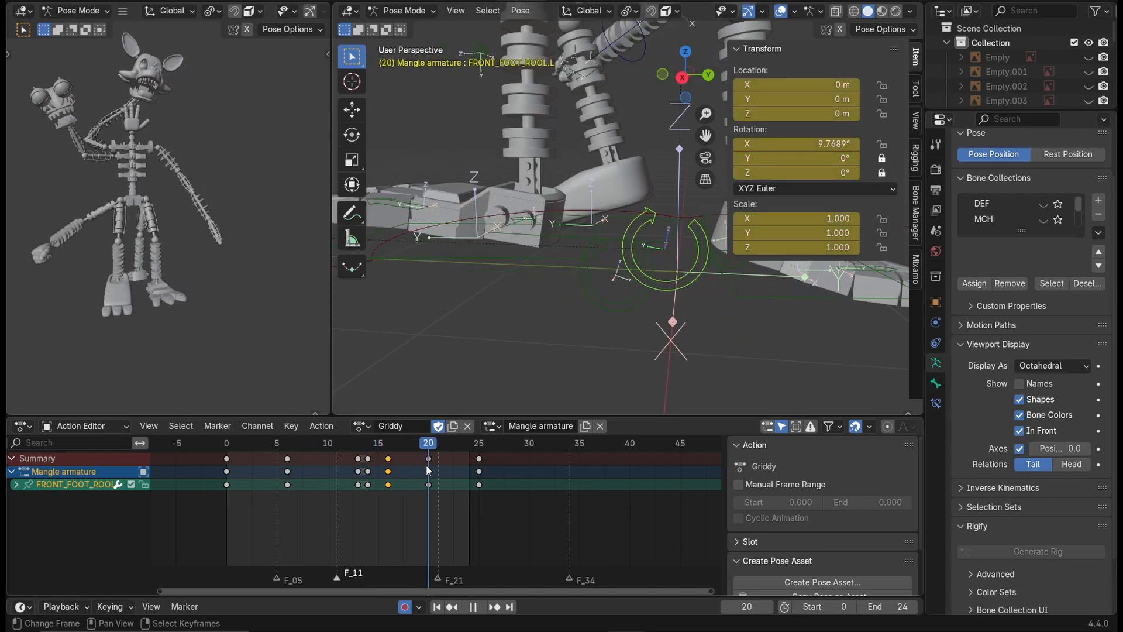
Step: Rotate FRONT_FOOT_ROOL.L about X around frame 14 of the Griddy action
{"action": "key", "text": "space"}
{"action": "key", "text": "r"}
{"action": "left_click_drag", "start_coordinate": [313, 447], "coordinate": [368, 468]}
{"action": "left_click", "coordinate": [643, 304]}
{"action": "key", "text": "x"}
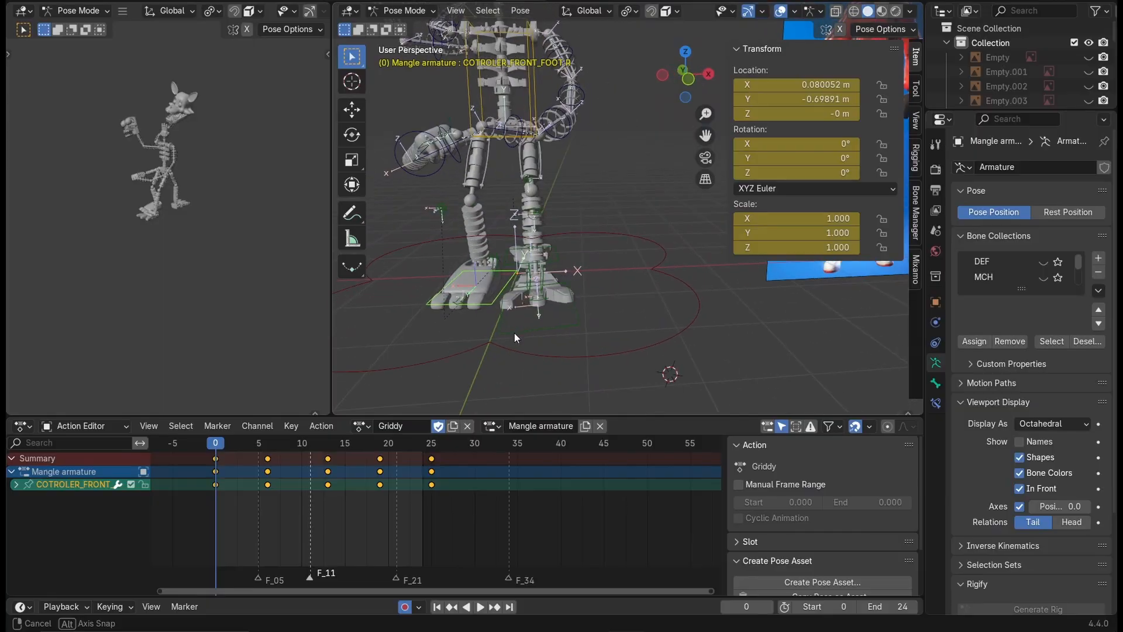
Step: Play the Griddy action from frame 0 and examine the motion of the right front foot controller
{"action": "middle_click_drag", "start_coordinate": [514, 332], "coordinate": [602, 283]}
{"action": "scroll", "coordinate": [588, 258], "scroll_direction": "up", "scroll_amount": 3}
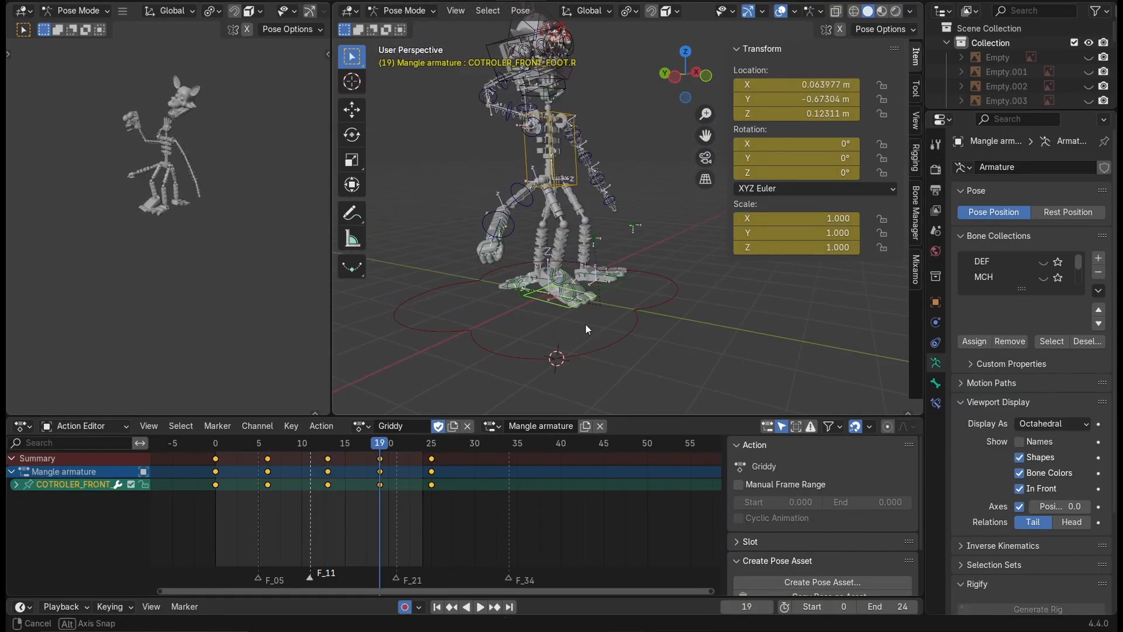
{"action": "key", "text": "shift+Left"}
{"action": "key", "text": "space"}
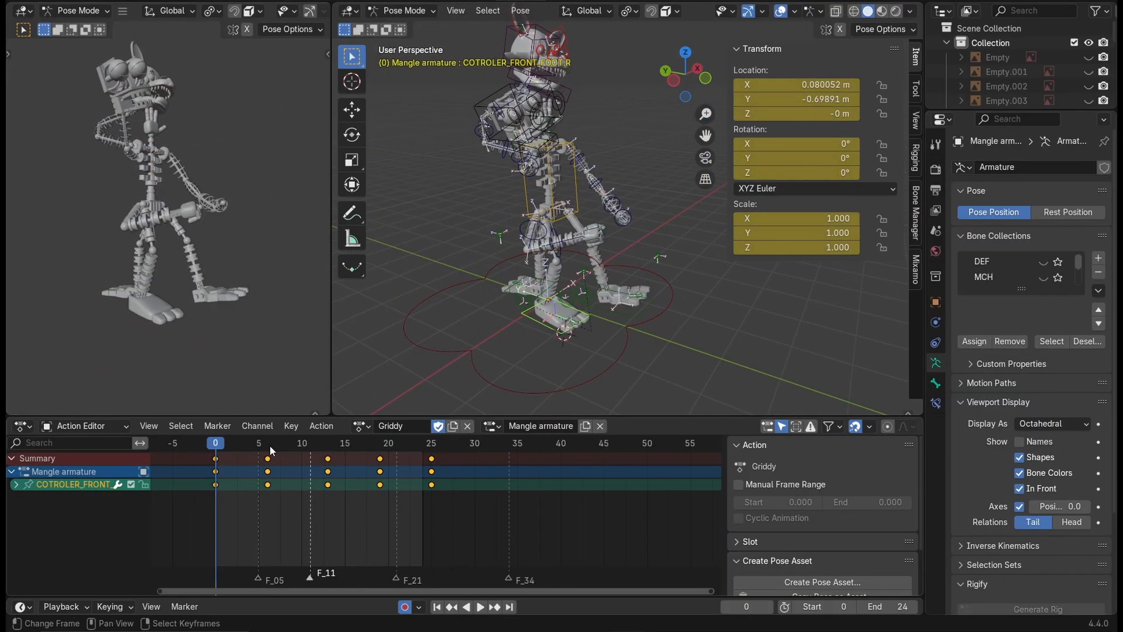
{"action": "left_click_drag", "start_coordinate": [270, 445], "coordinate": [215, 446]}
{"action": "key", "text": "space"}
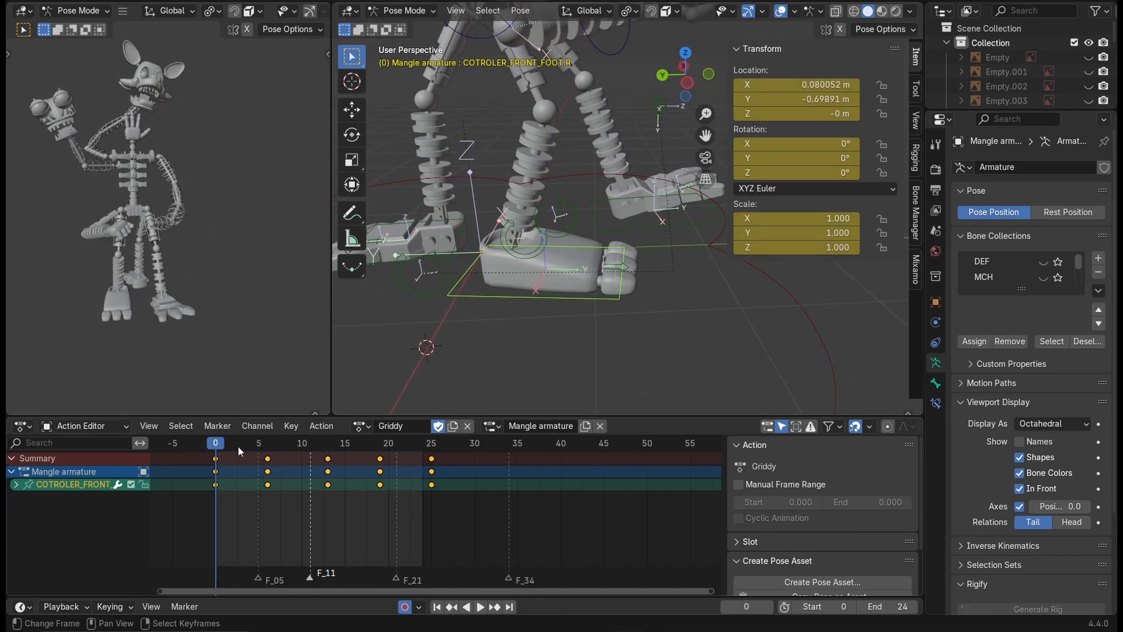
Step: Key COTROLER_FRONT_FOOT.R at frames 3 and 15 of the Griddy action and unhide the other bones
{"action": "left_click", "coordinate": [238, 447]}
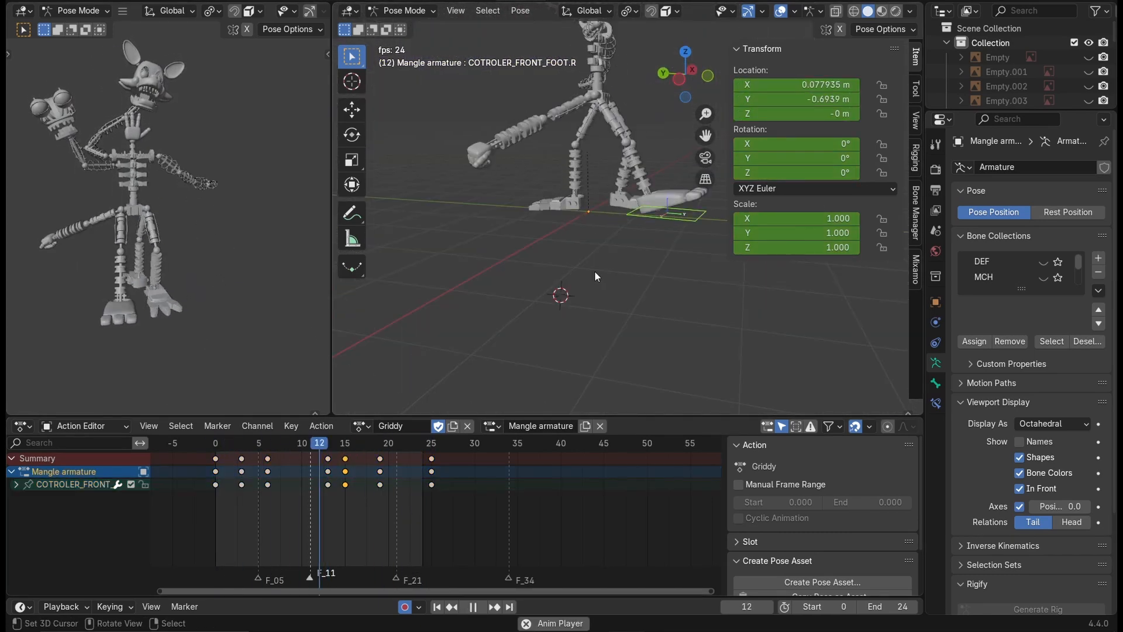
{"action": "middle_click_drag", "start_coordinate": [594, 270], "coordinate": [615, 171]}
{"action": "key", "text": "alt+h"}
{"action": "scroll", "coordinate": [548, 310], "scroll_direction": "up", "scroll_amount": 5}
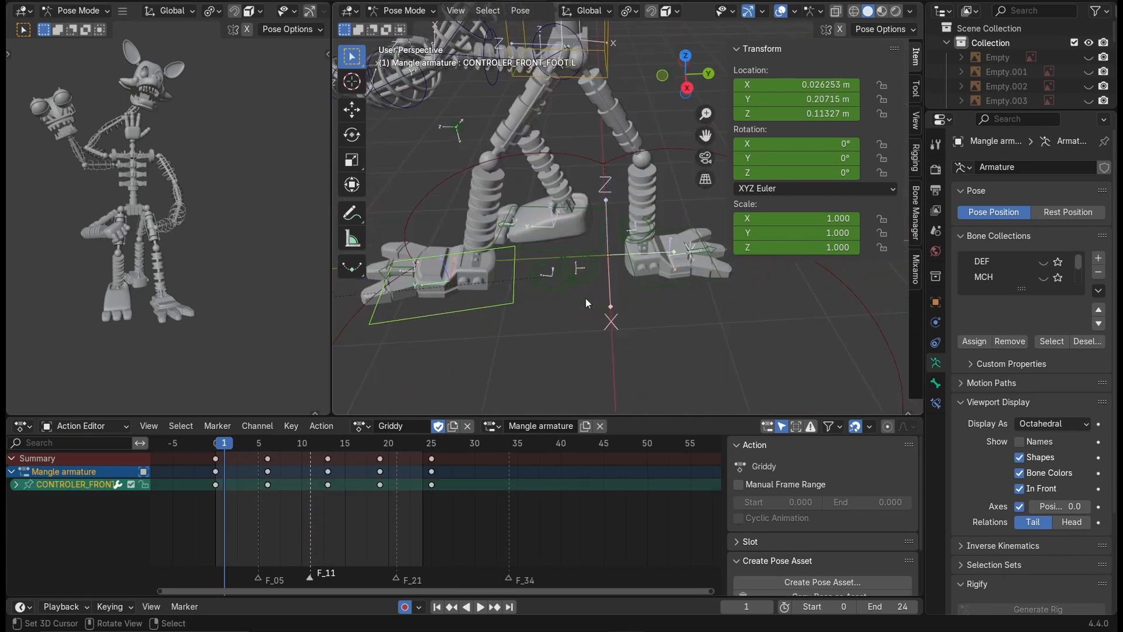
Step: Animate CONTROLER_FRONT_FOOT.L in the Griddy action, keying its location at frame 16 with Y -0.58097 m and Z 0 m
{"action": "left_click", "coordinate": [215, 443]}
{"action": "key", "text": "space"}
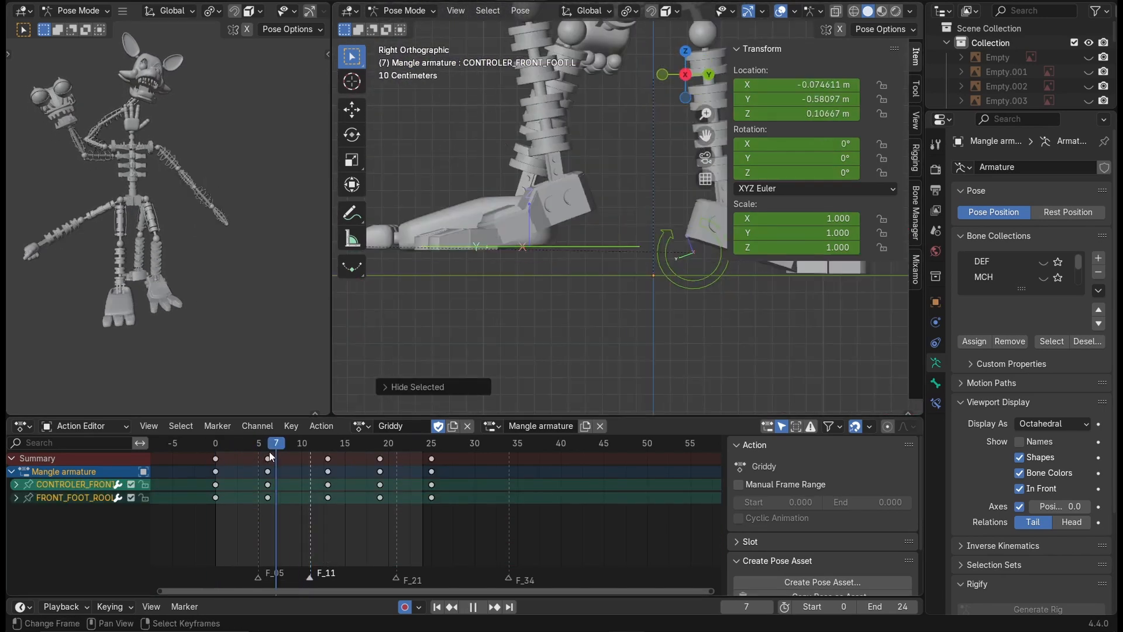
{"action": "key", "text": "r"}
{"action": "left_click", "coordinate": [243, 441]}
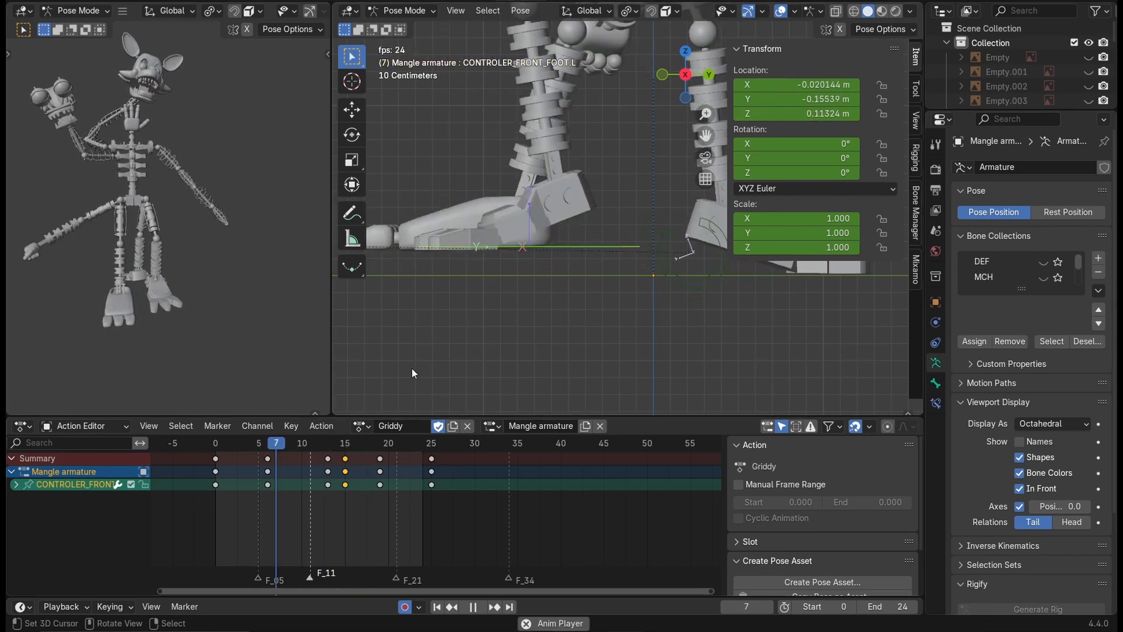
{"action": "left_click", "coordinate": [388, 512]}
{"action": "left_click", "coordinate": [263, 448]}
{"action": "key", "text": "space"}
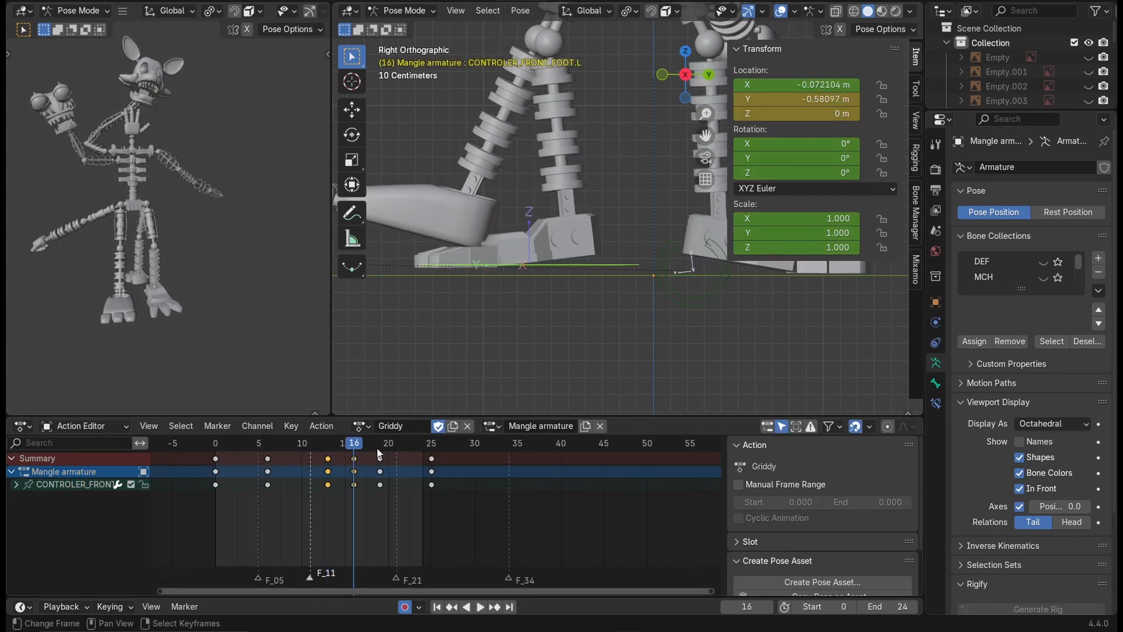
Step: Duplicate the armature's keyframes at frame 13 in place and play back the left front foot's motion
{"action": "key", "text": "shift+d"}
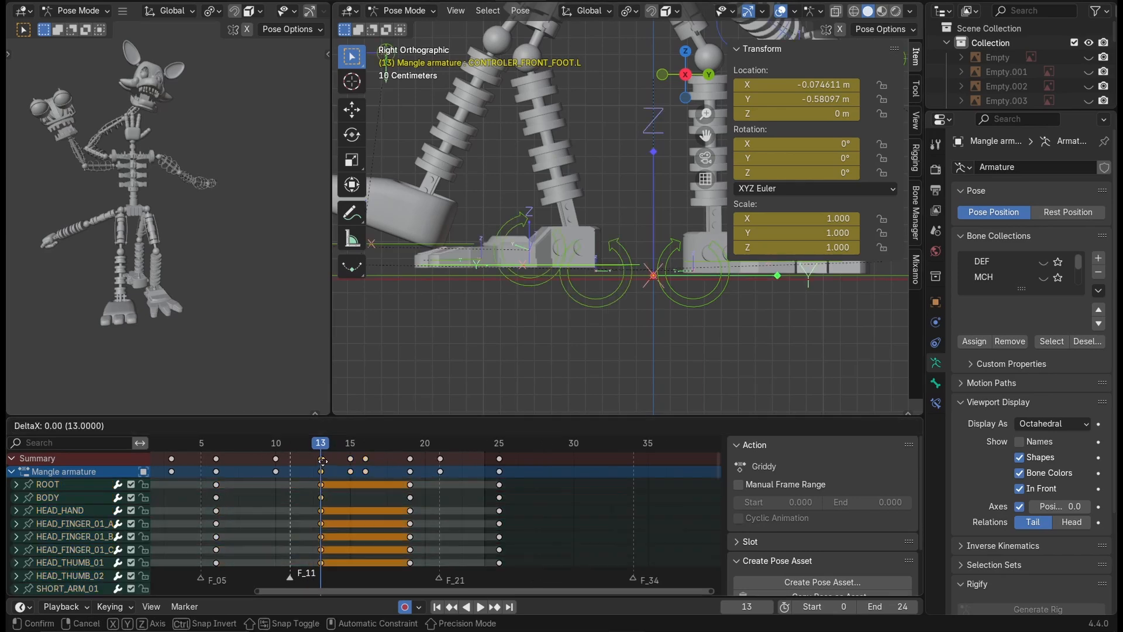
{"action": "left_click", "coordinate": [321, 459]}
{"action": "scroll", "coordinate": [578, 299], "scroll_direction": "down", "scroll_amount": 3}
{"action": "key", "text": "space"}
{"action": "middle_click_drag", "start_coordinate": [578, 299], "coordinate": [607, 313]}
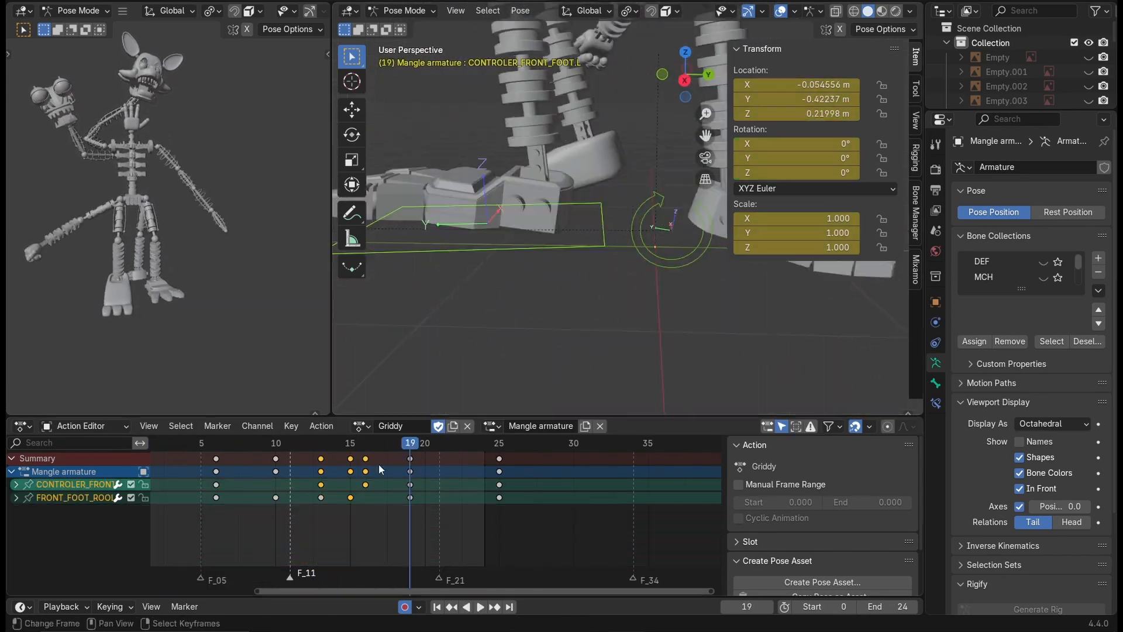